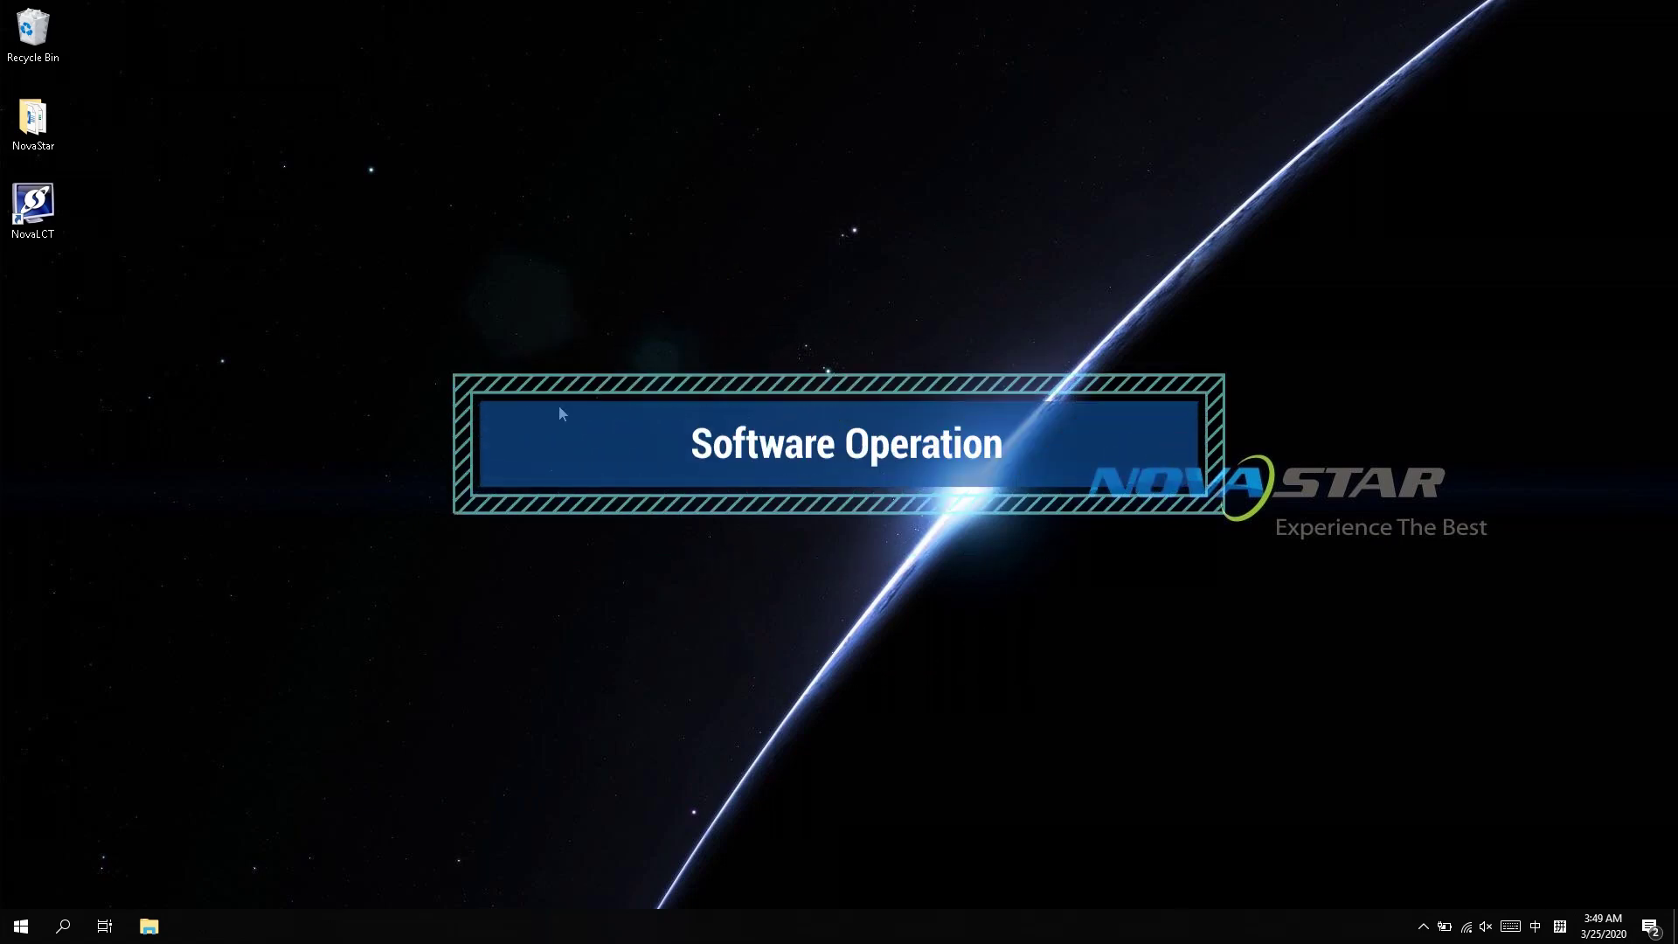
Launch NovaLCT and log in as Advanced Synchronous System User with the password.
double_click(32, 206)
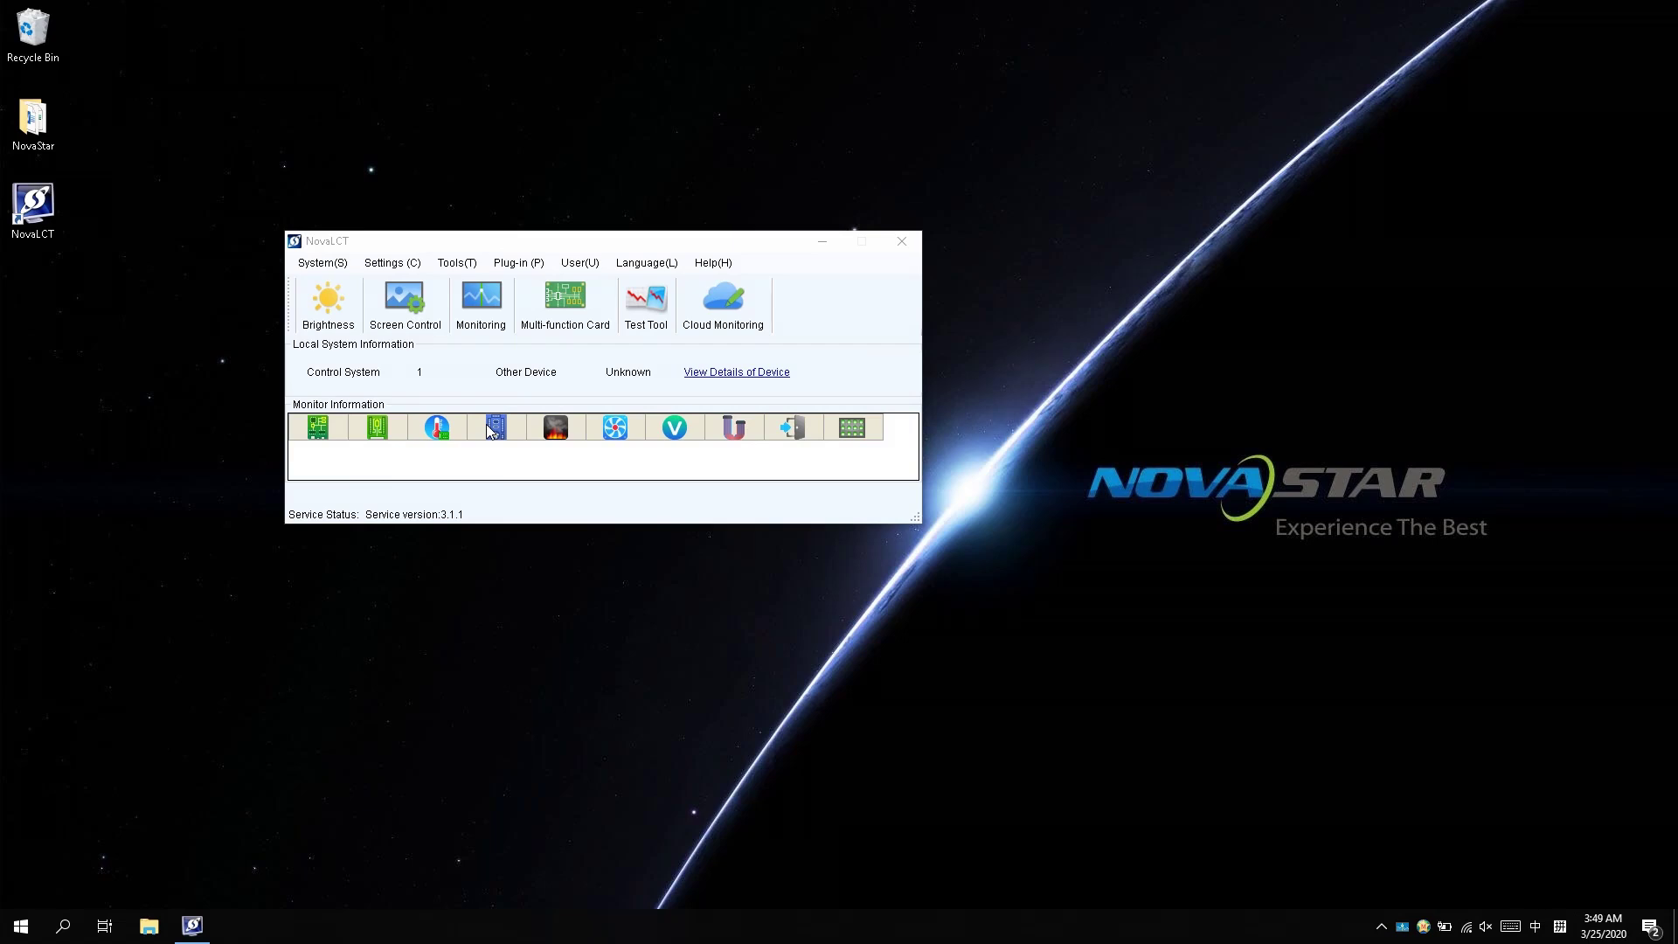
click(579, 262)
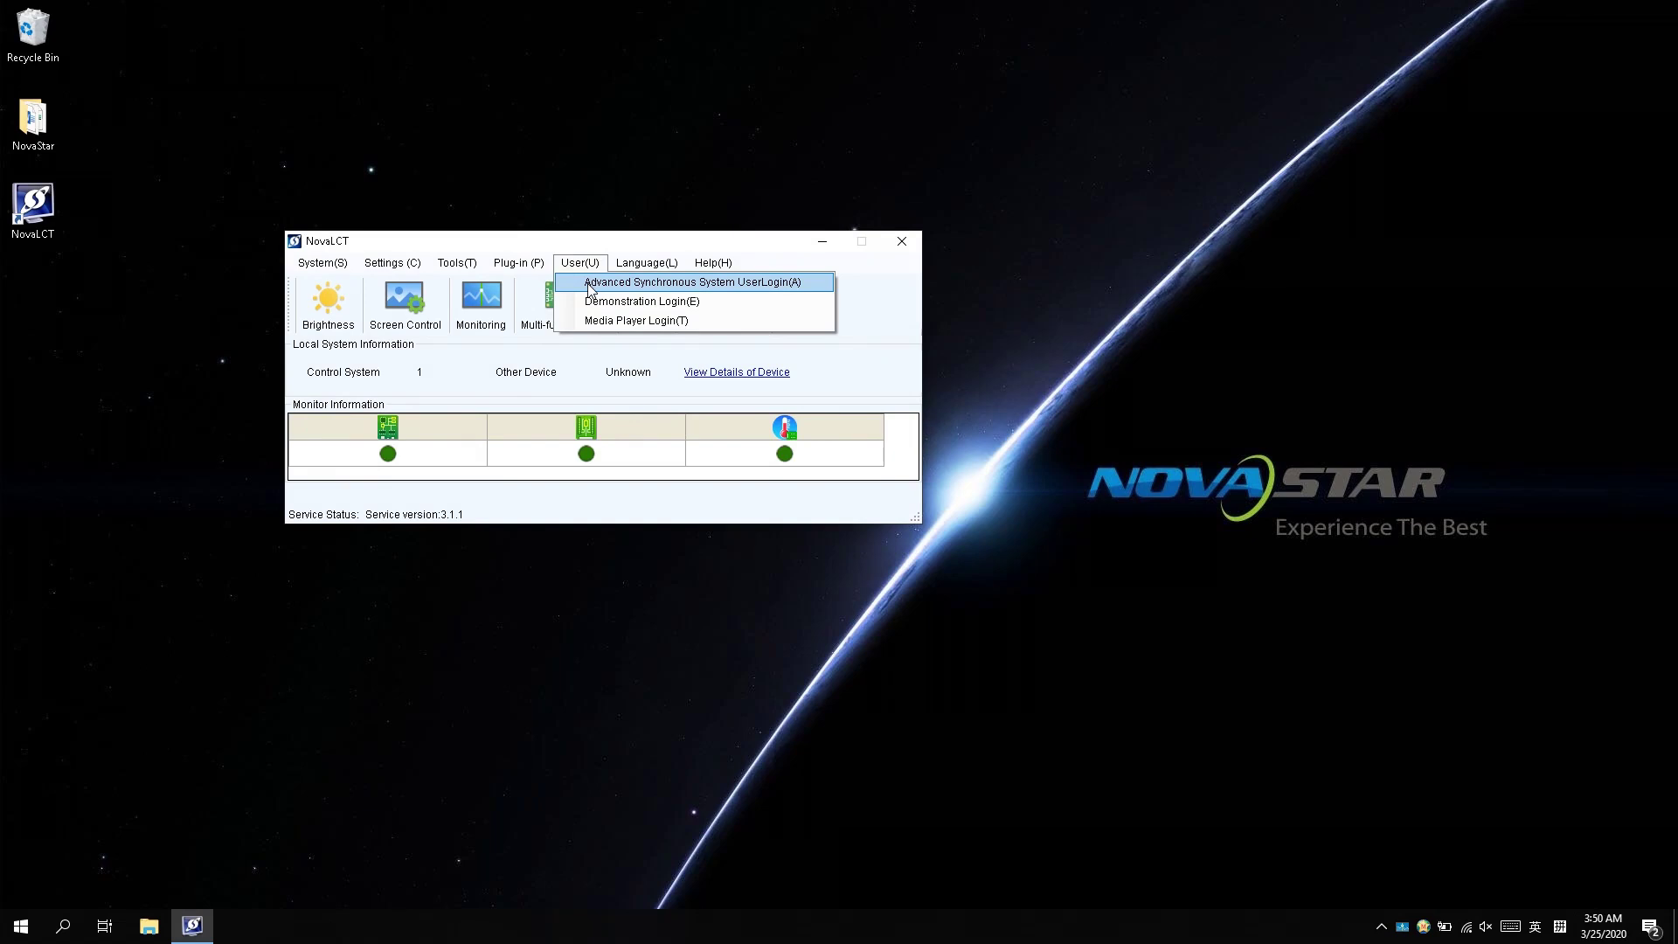
click(590, 283)
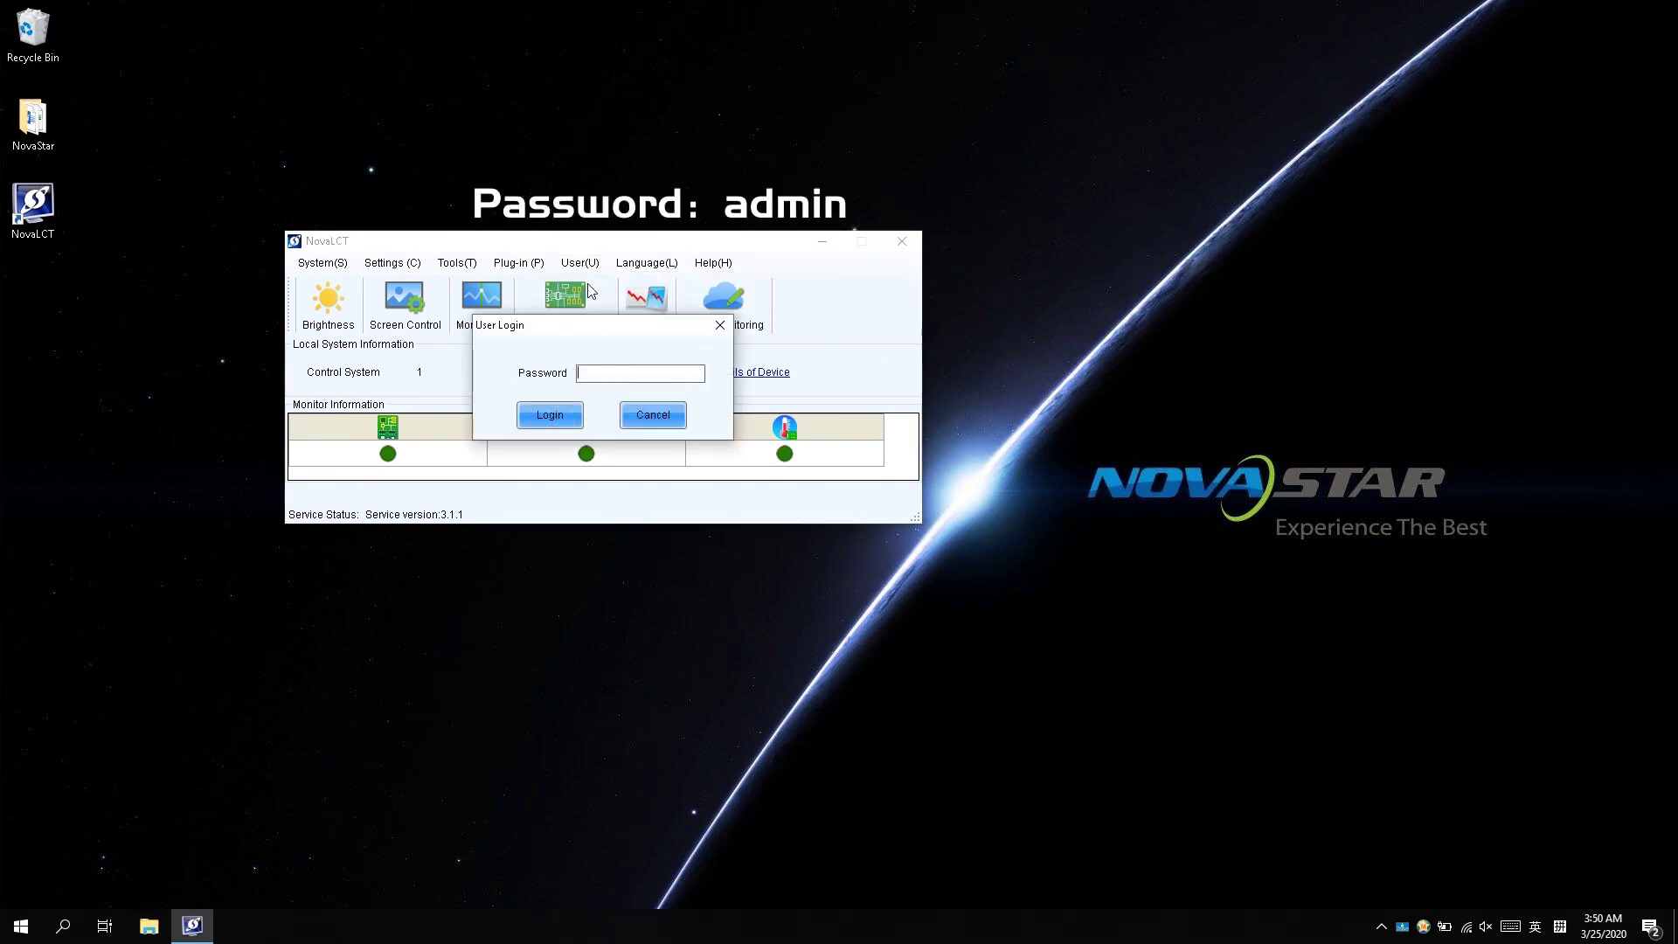
click(595, 379)
text(dmin)
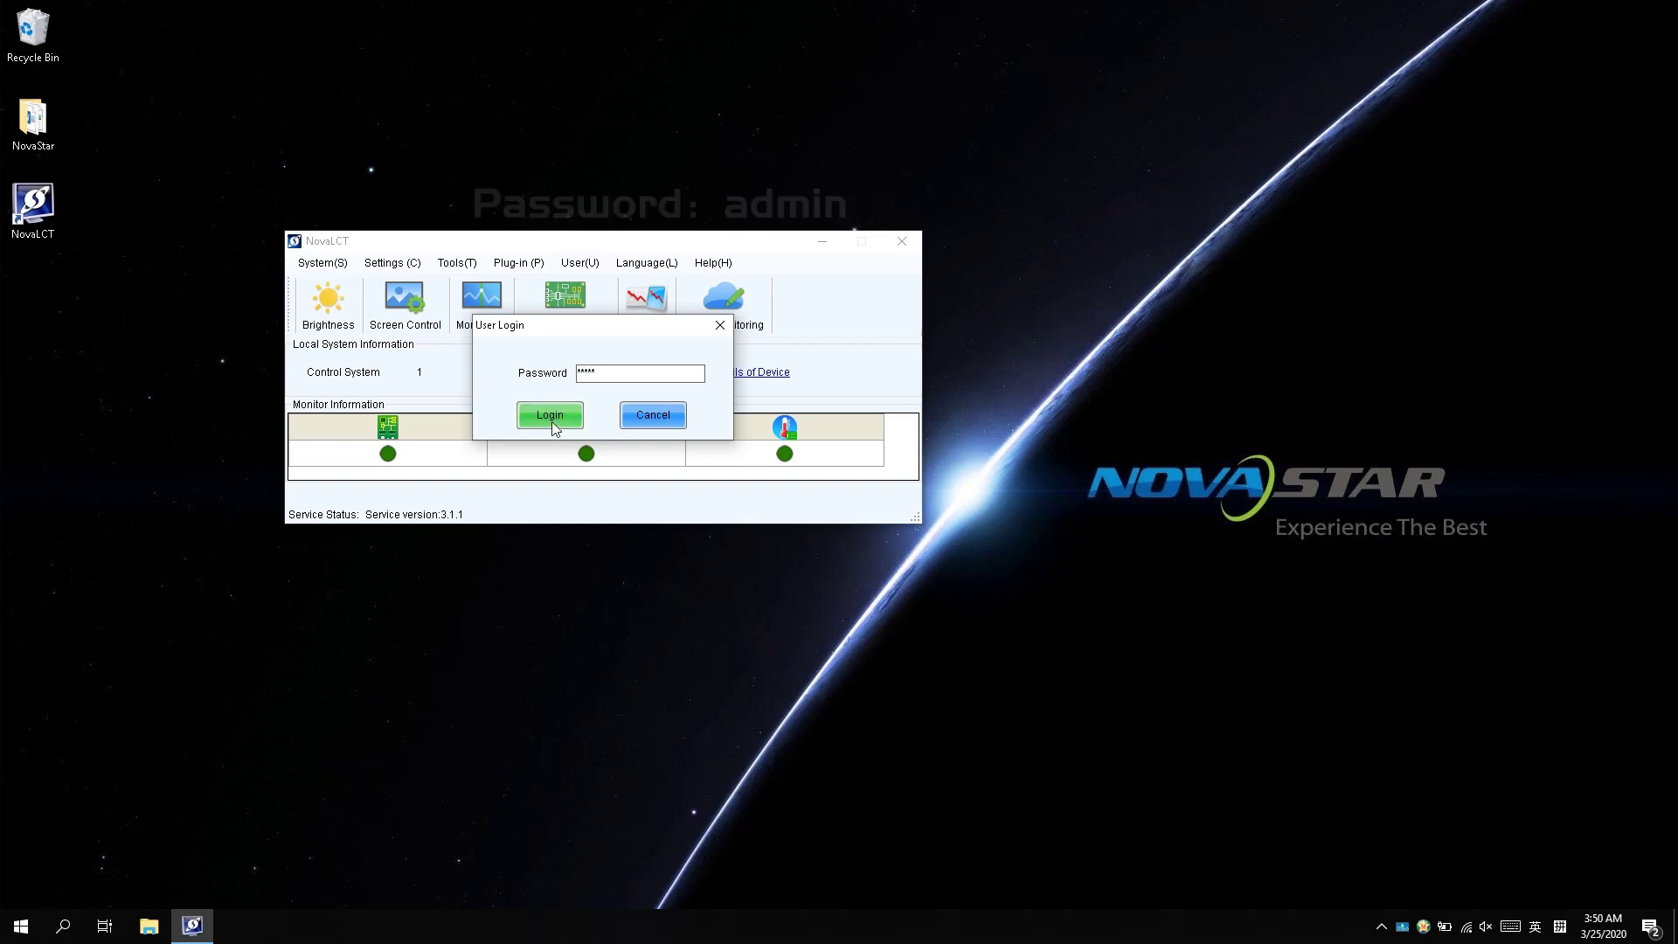
click(550, 416)
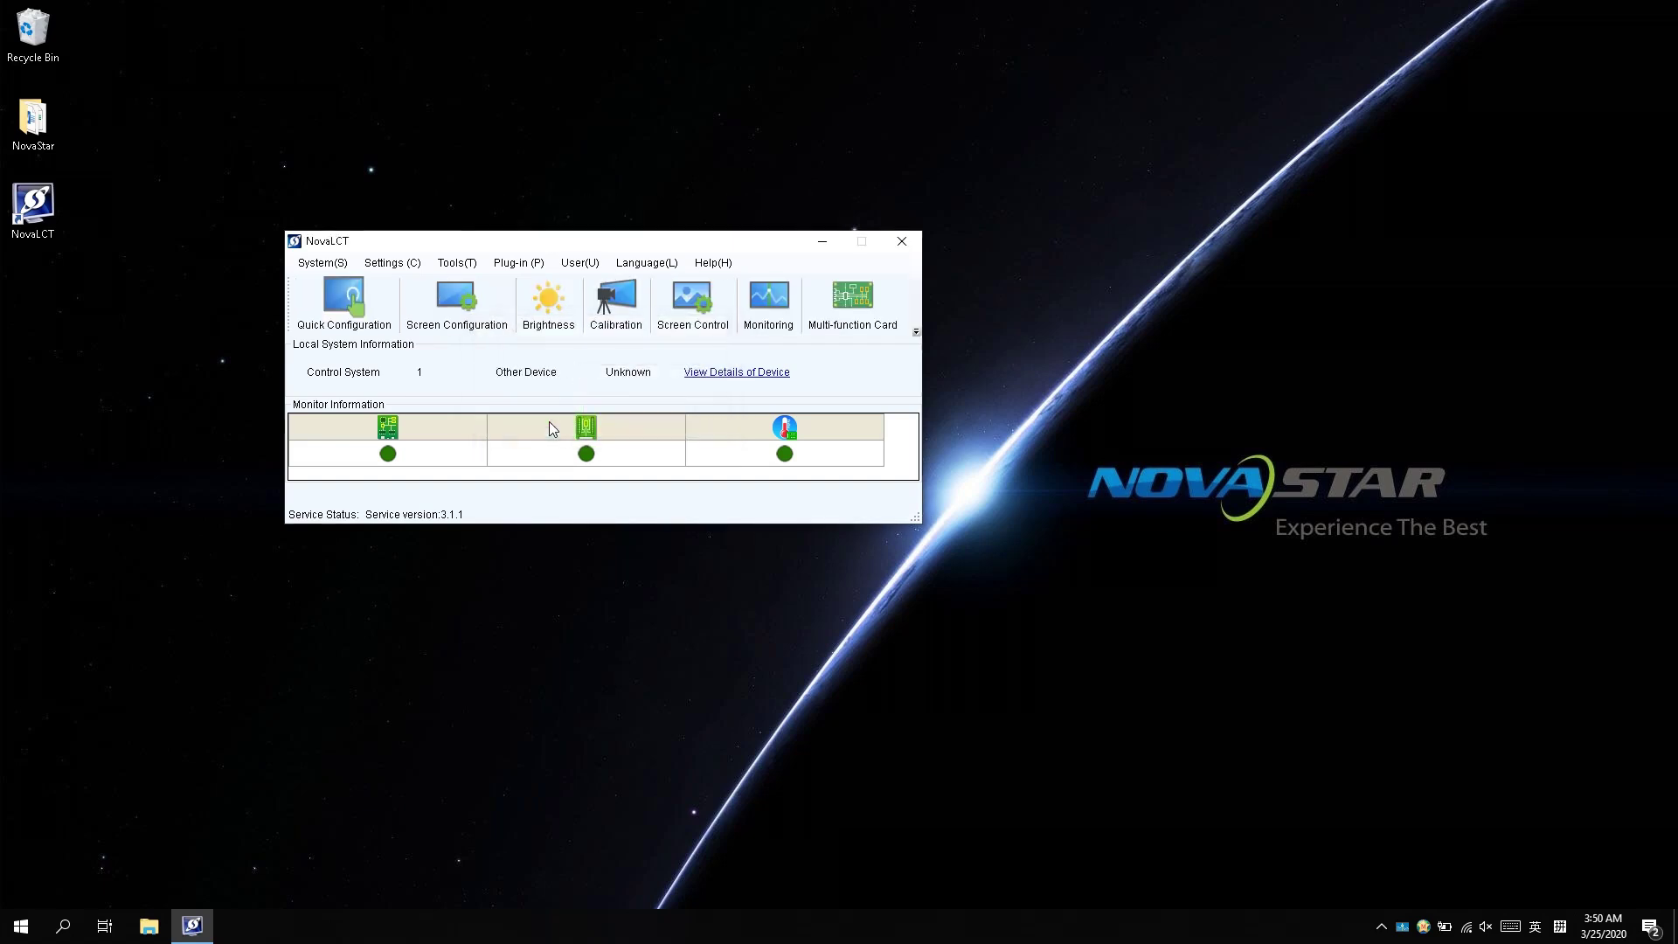
Set manual screen brightness to 193 (75.7%) and save it to the hardware.
click(551, 305)
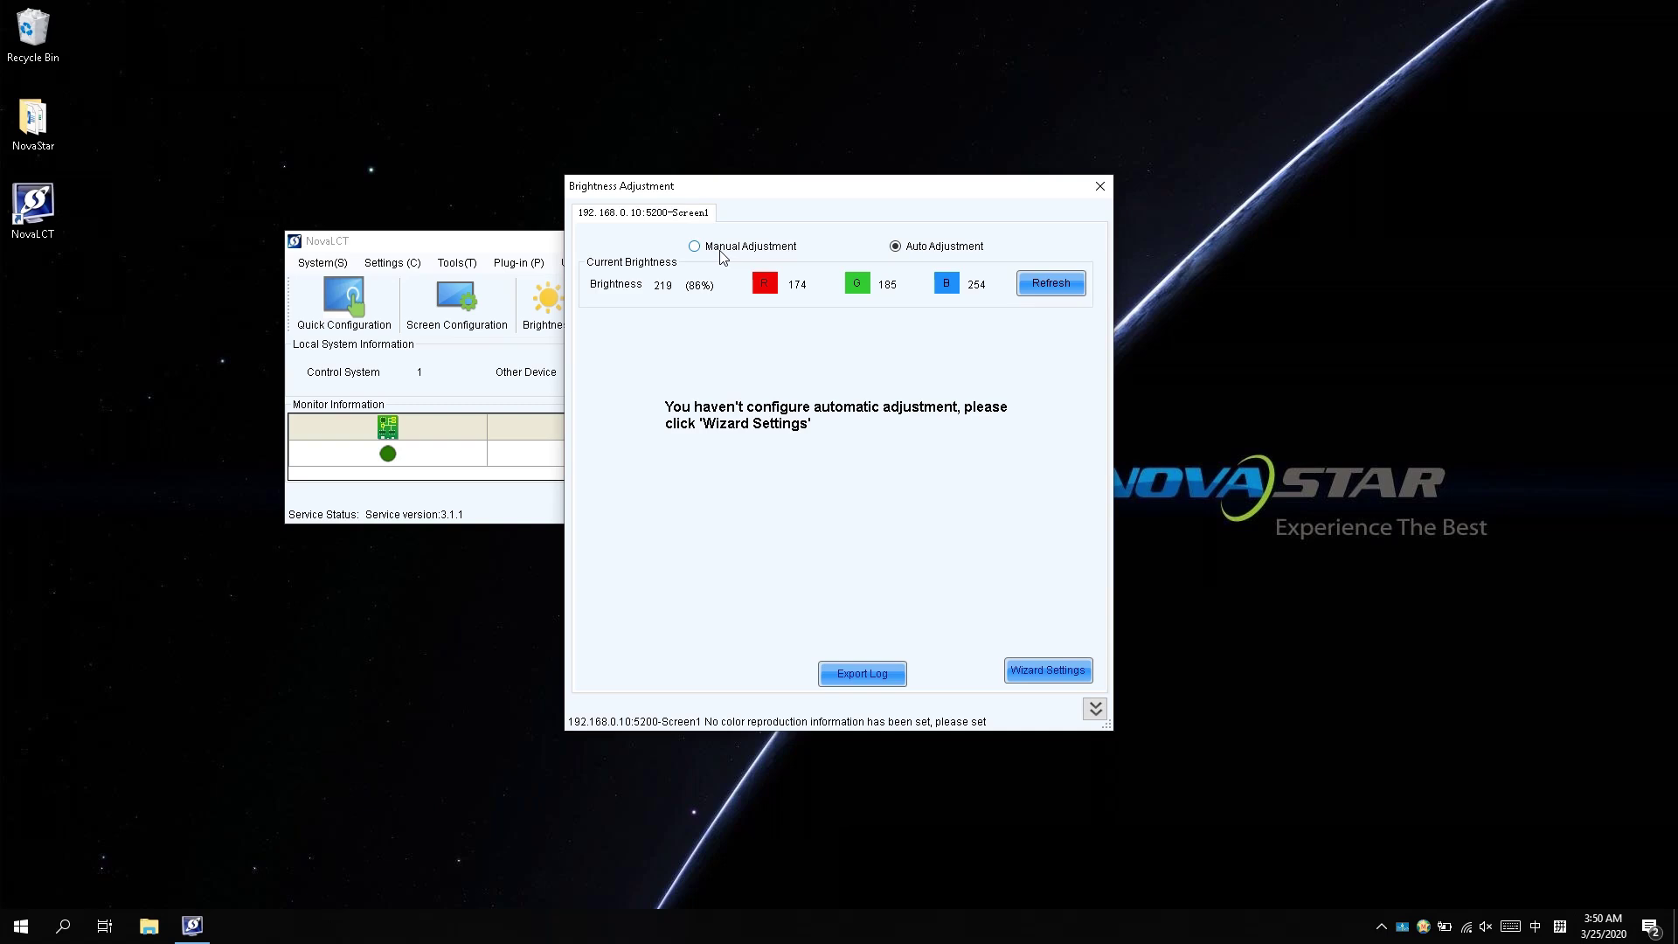
click(721, 253)
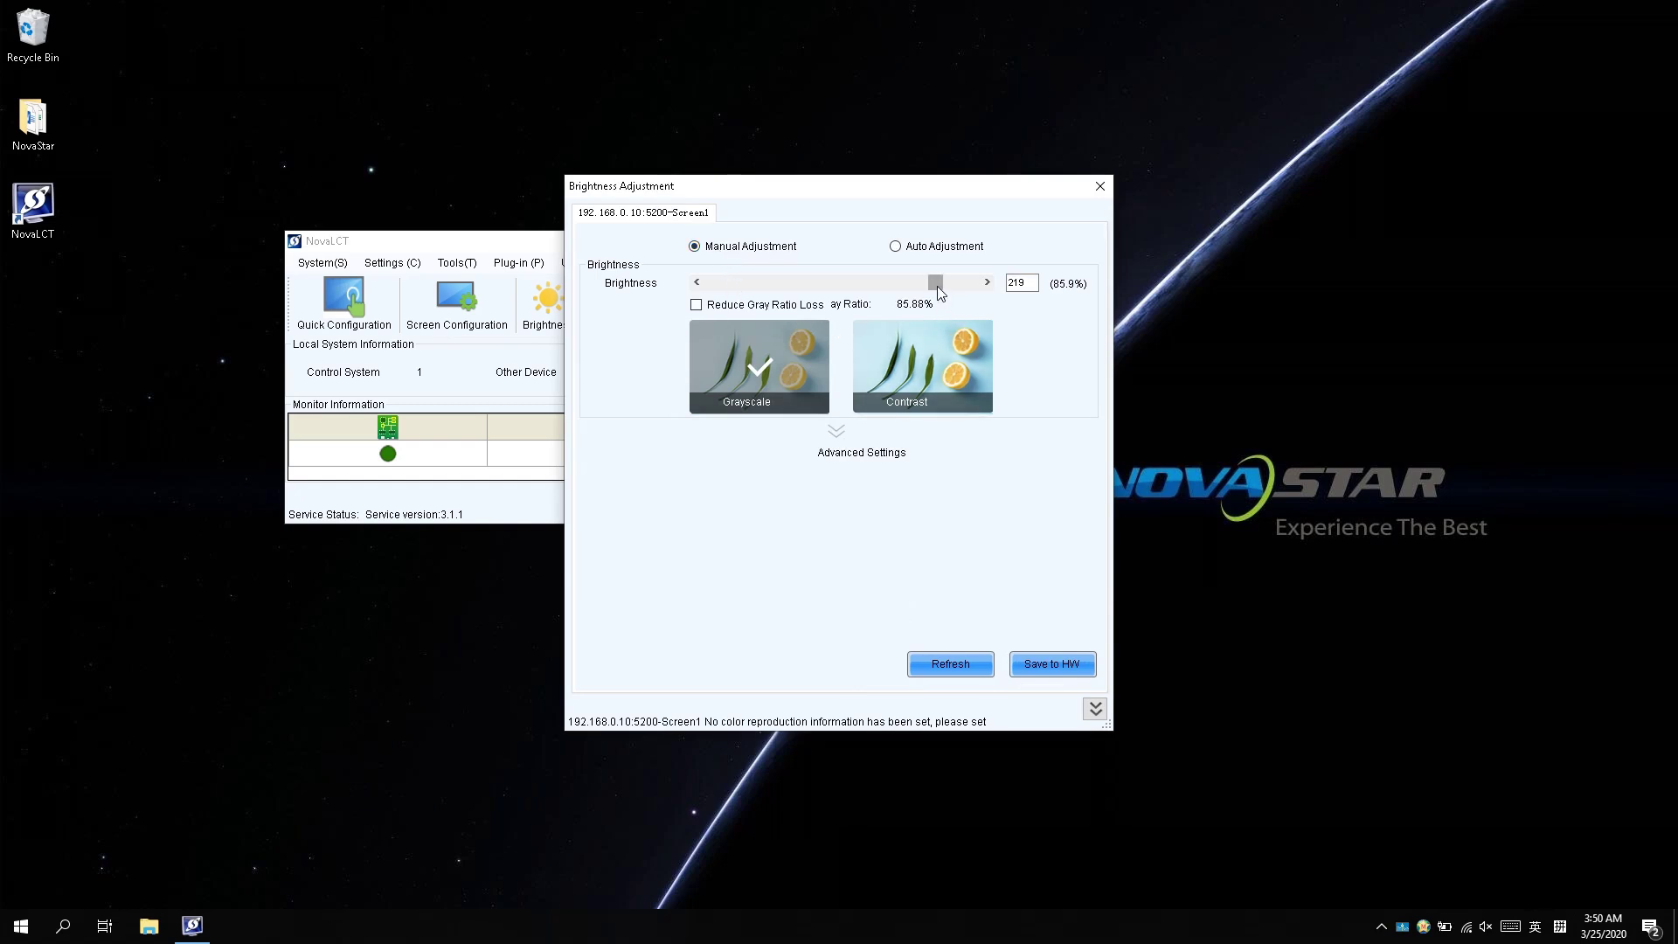
mouse_move(936, 281)
mouse_down()
mouse_move(810, 289)
mouse_move(959, 290)
mouse_move(910, 290)
mouse_up()
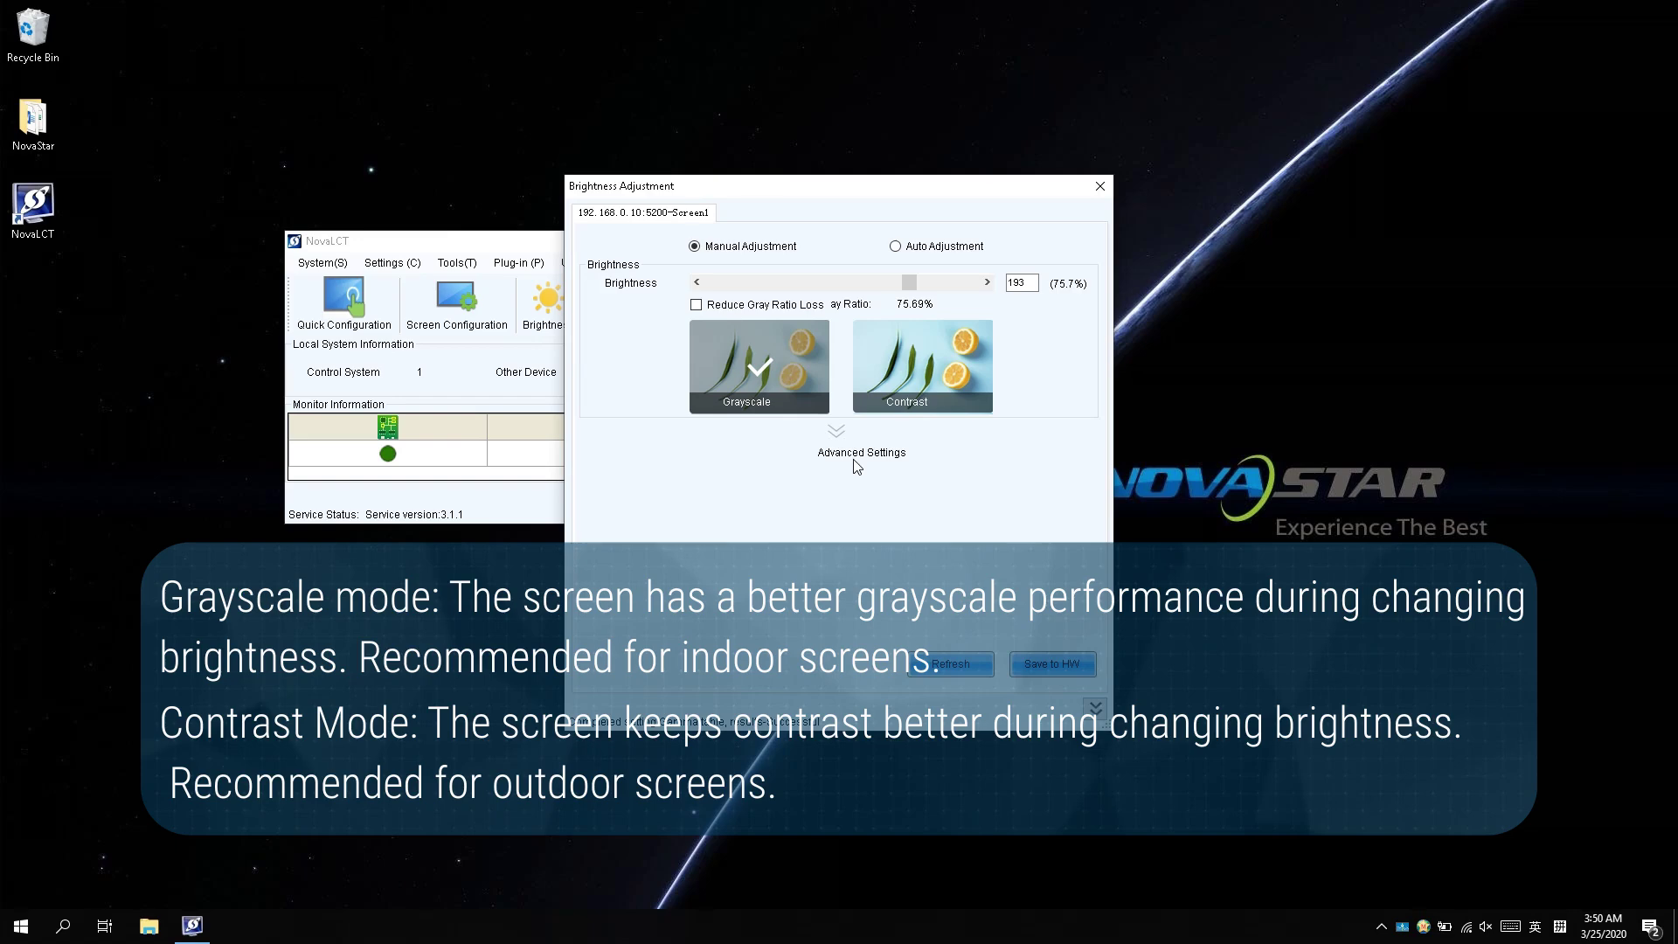
click(1034, 666)
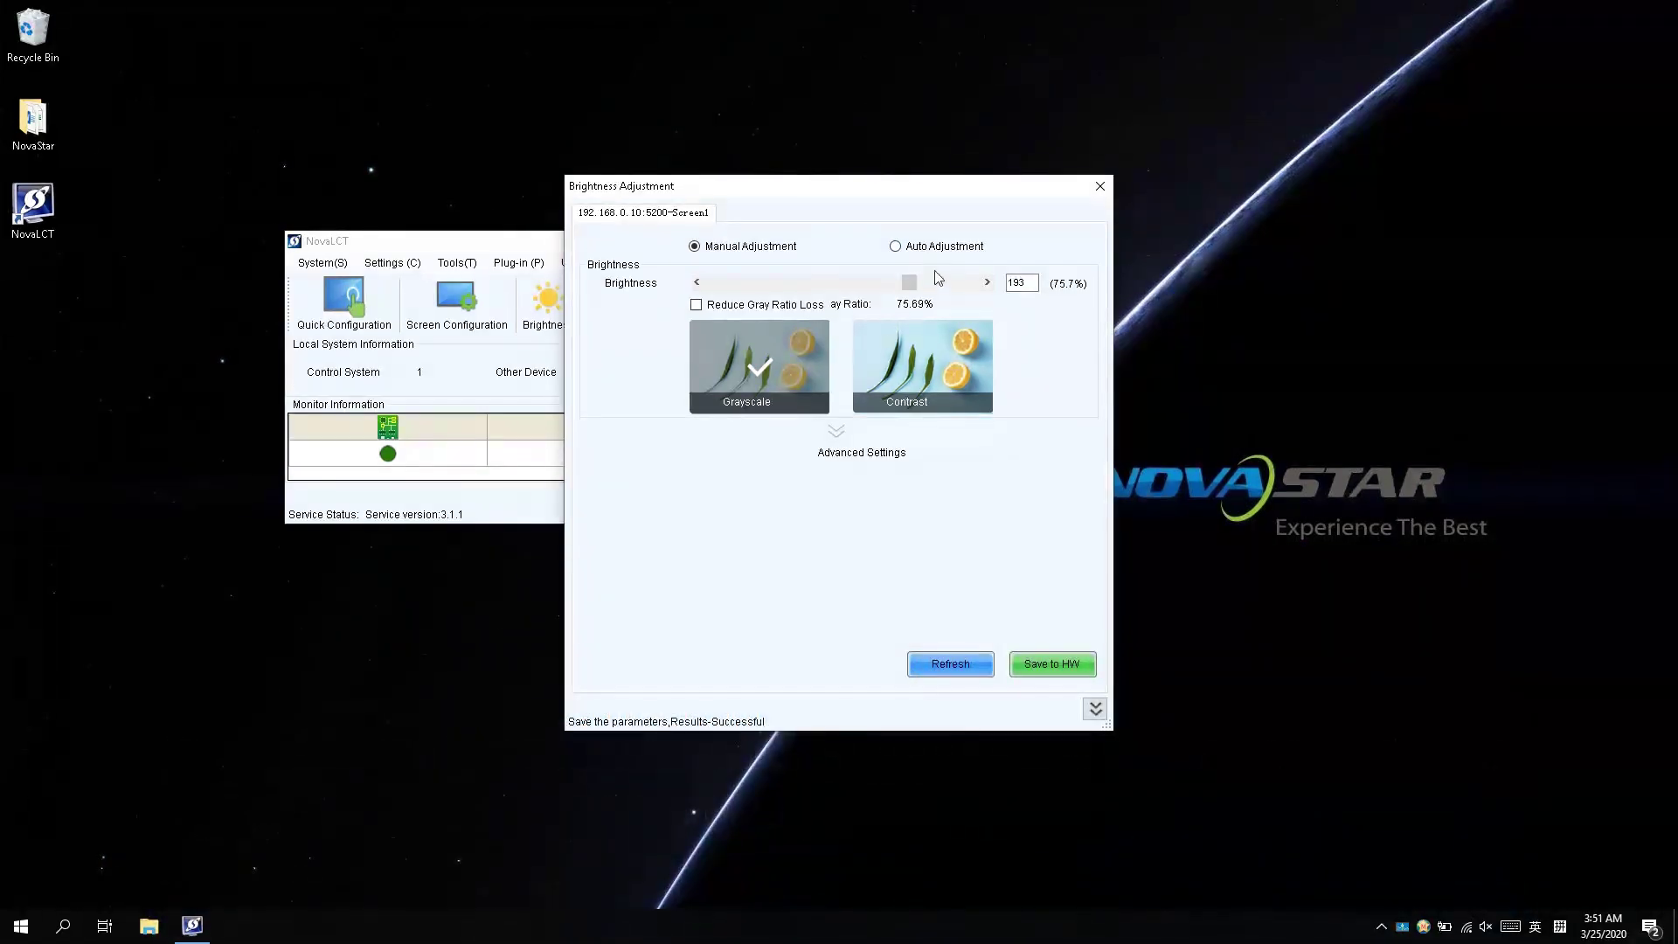
Switch brightness to Auto Adjustment and bring up the Wizard Settings mode choices.
click(935, 249)
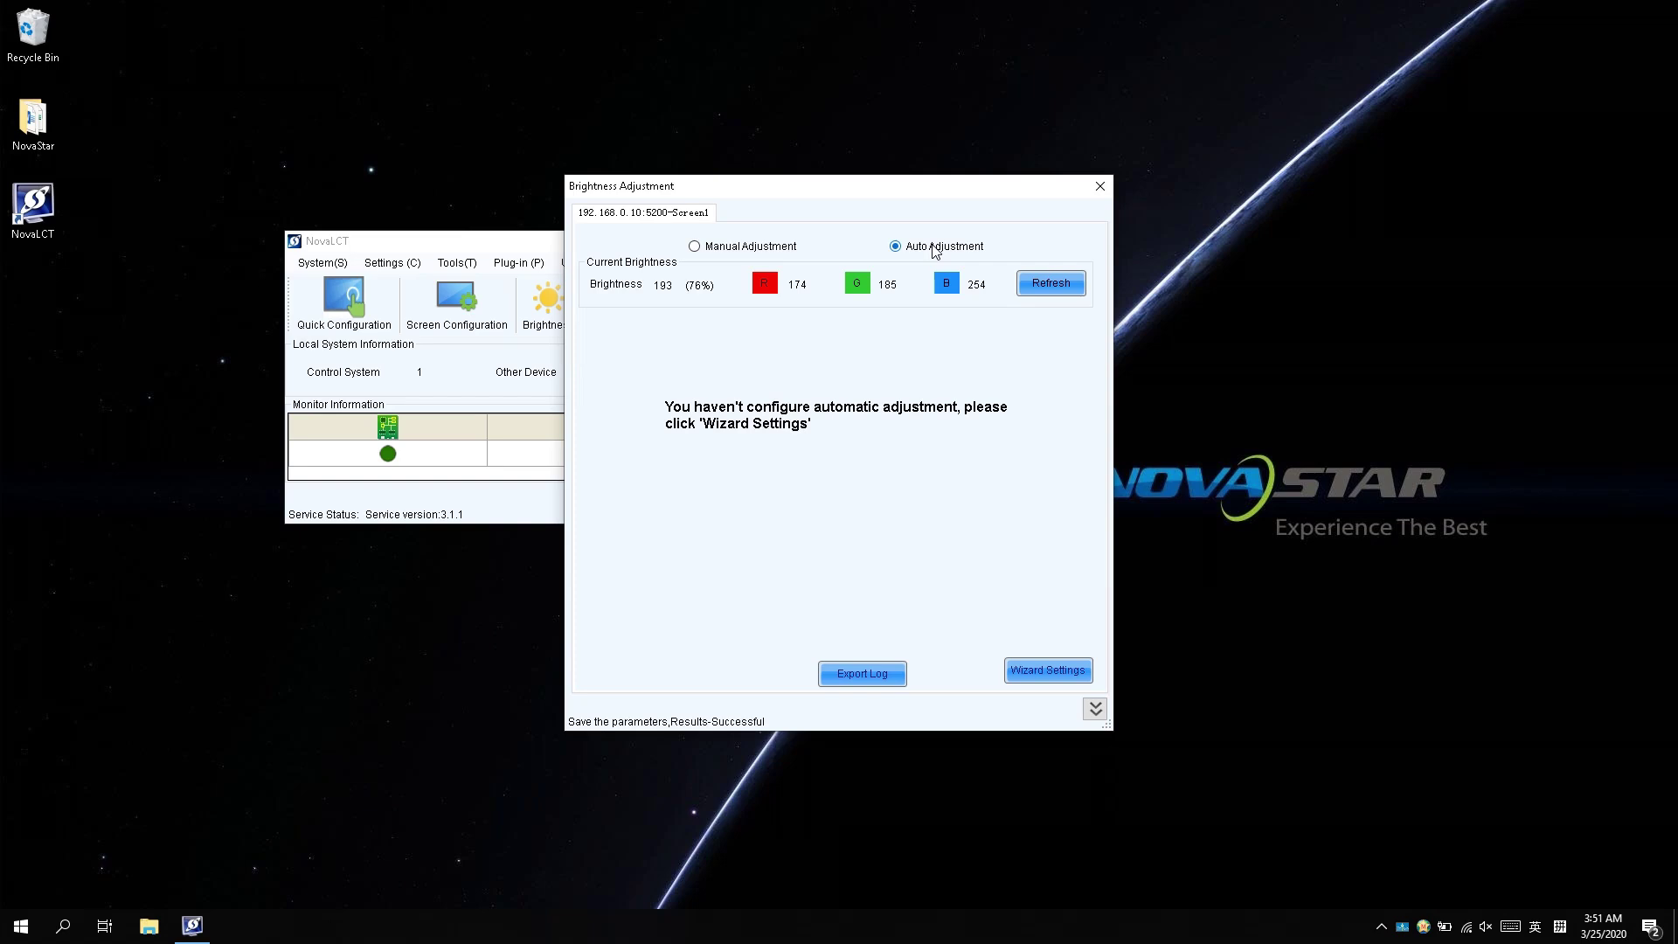
click(1034, 669)
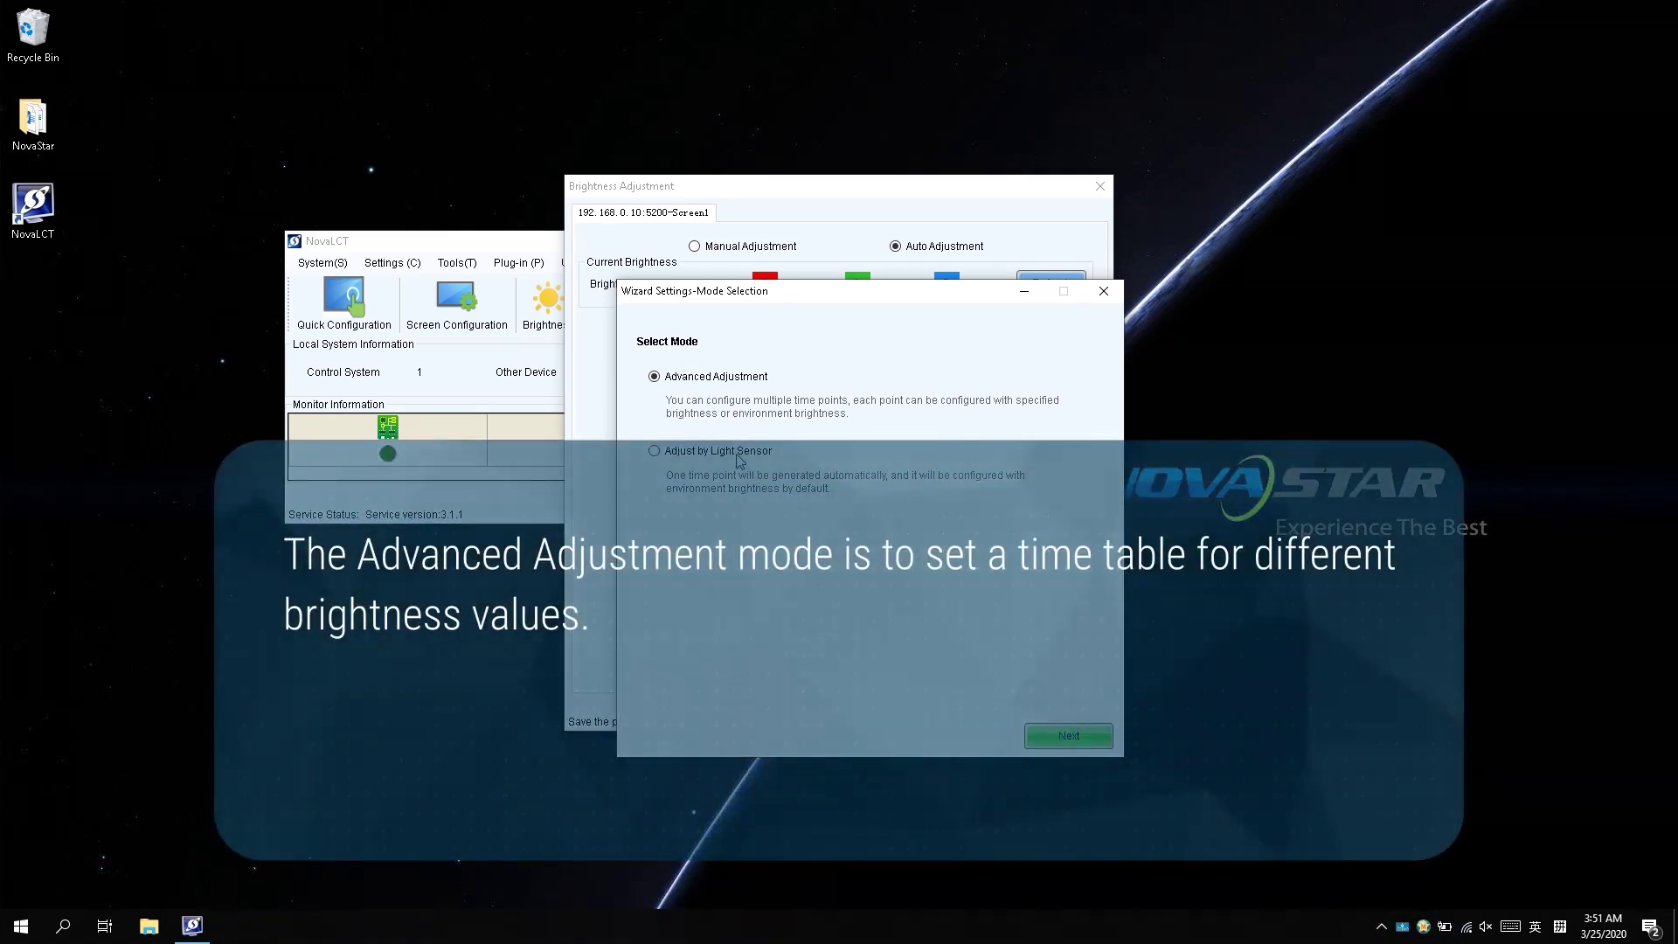
Pick Adjust by Light Sensor as the wizard's brightness mode.
click(740, 455)
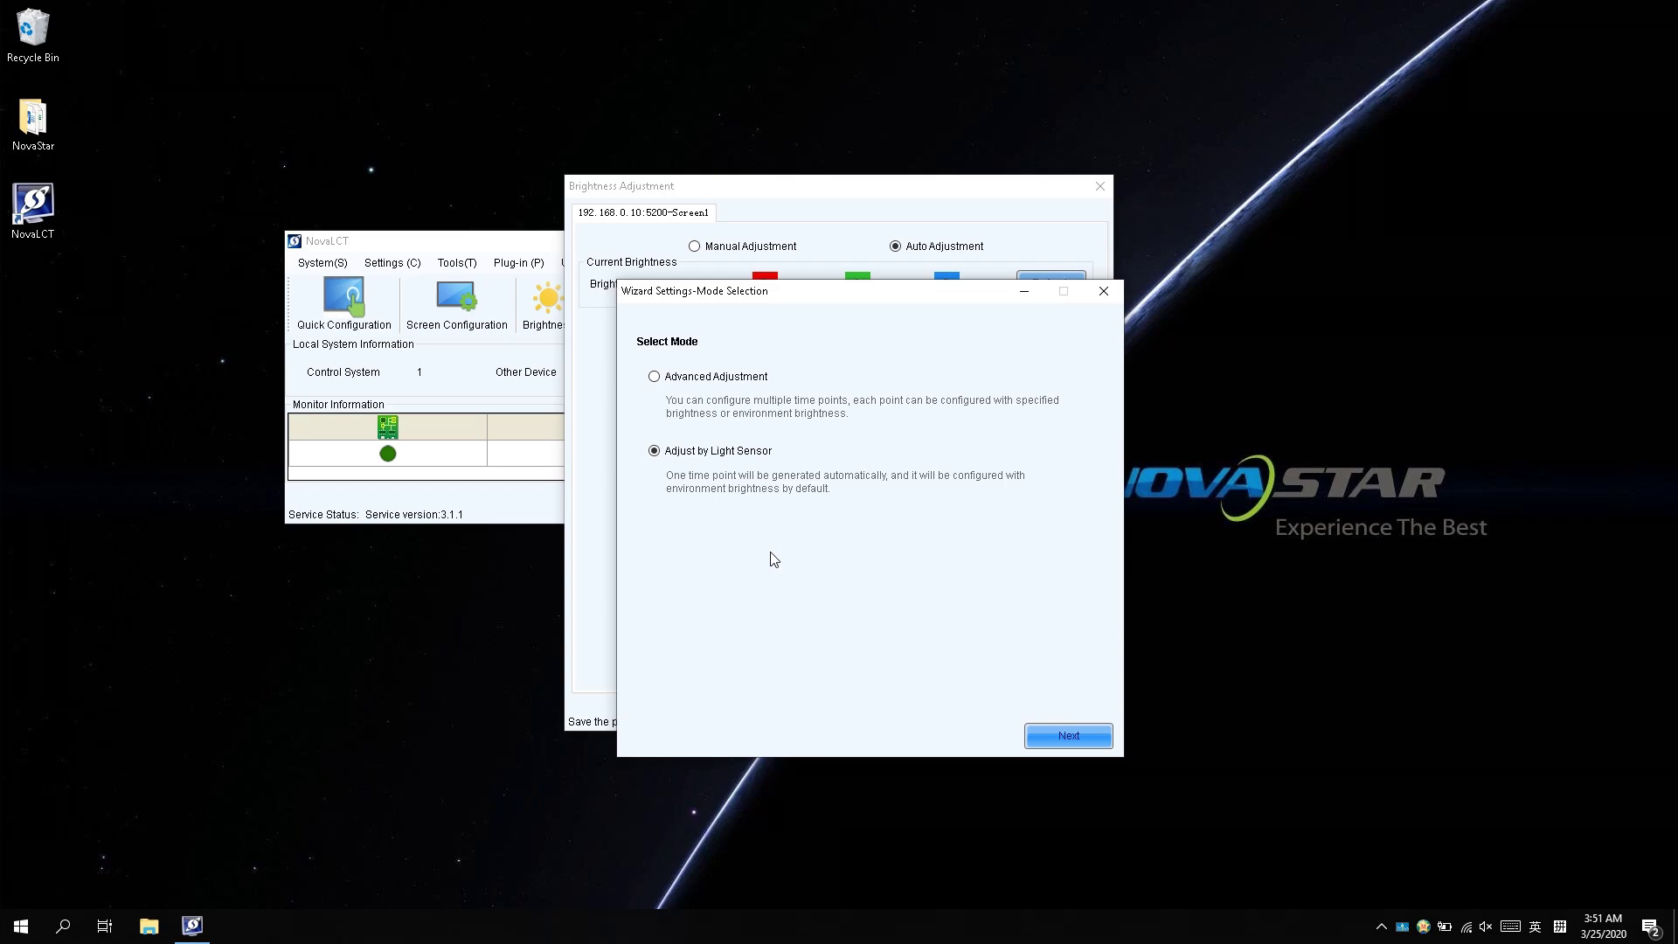
Test and refresh the light sensor, then enable it so it reads 350 lux.
click(1050, 742)
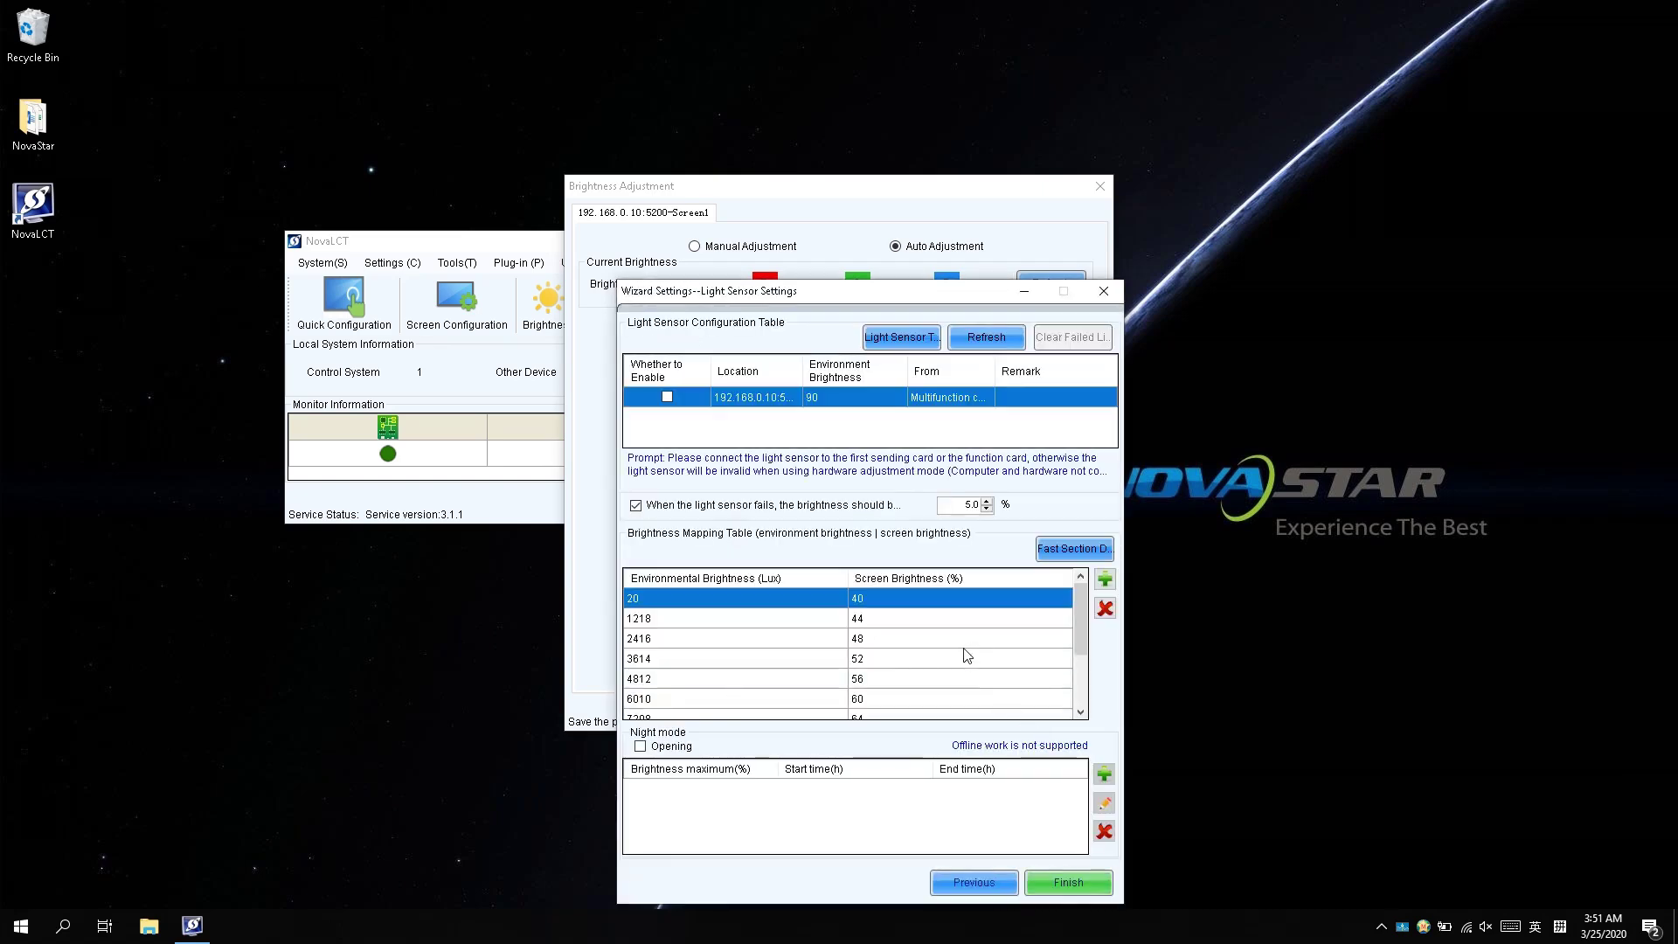
click(898, 341)
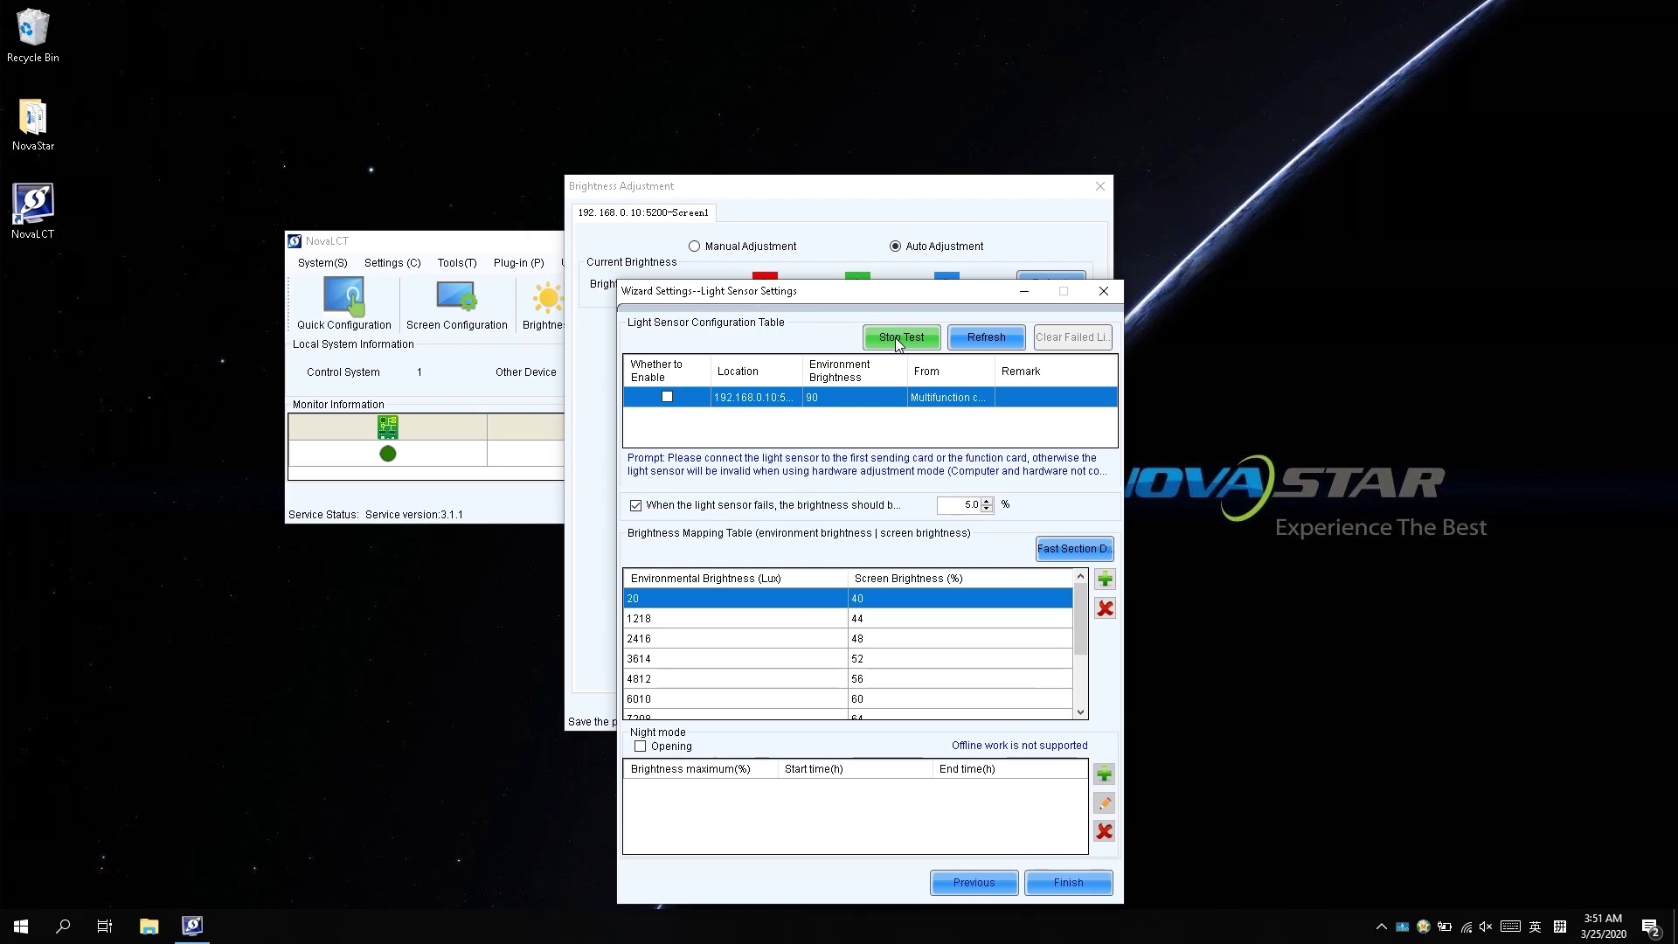
click(975, 347)
click(999, 341)
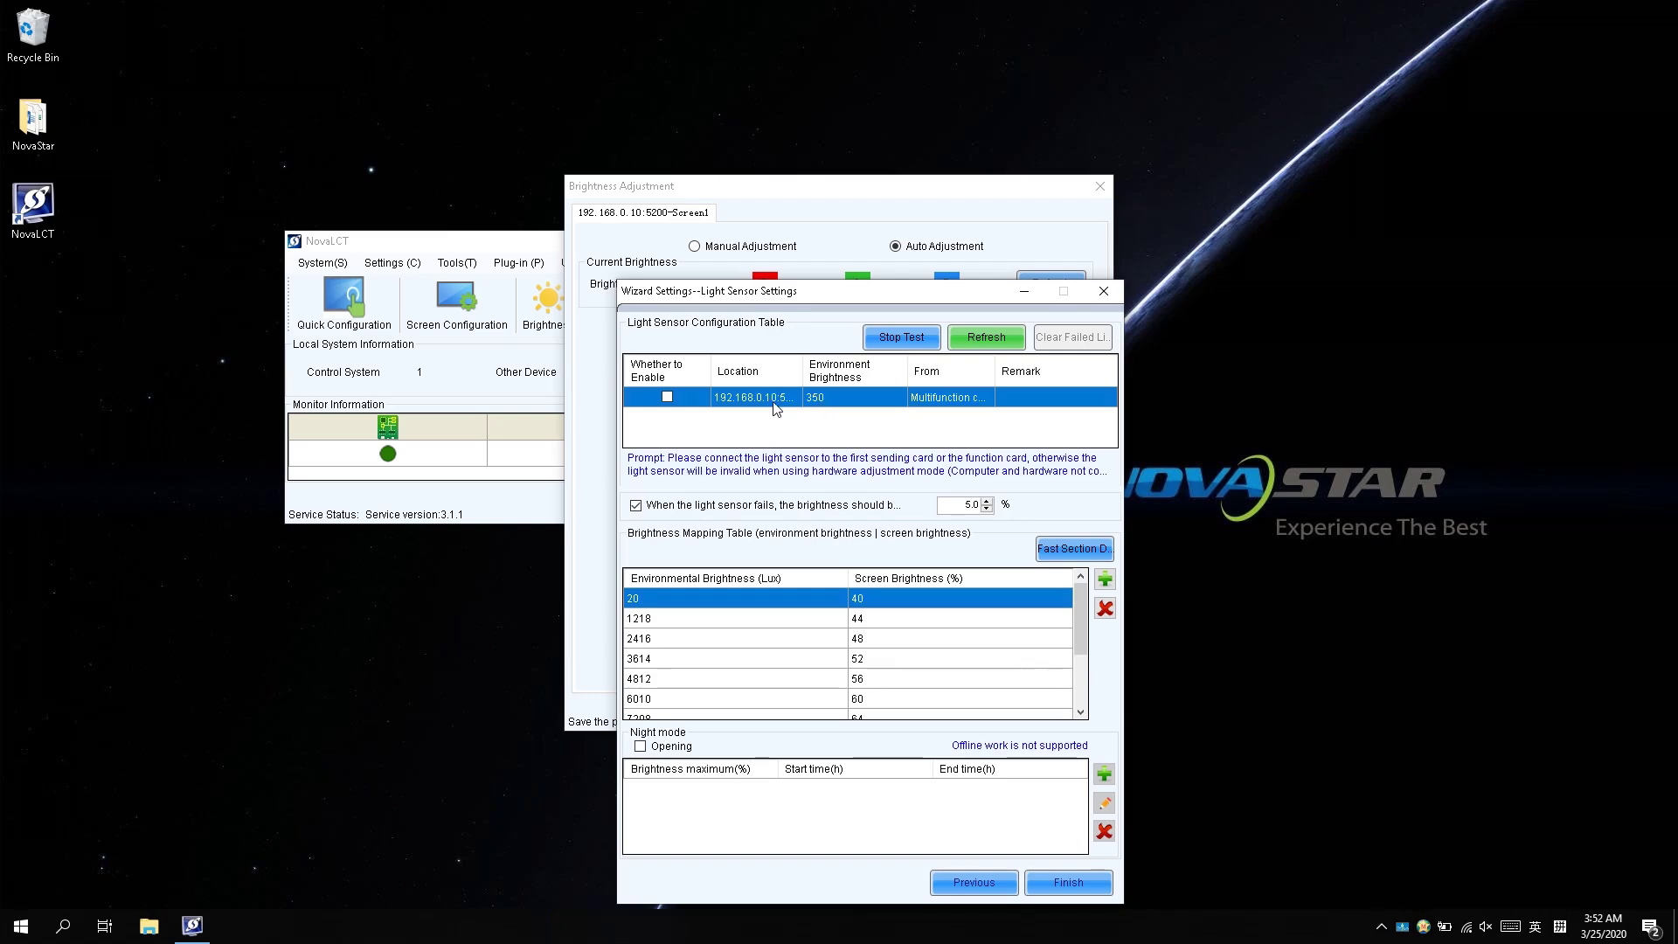
click(668, 398)
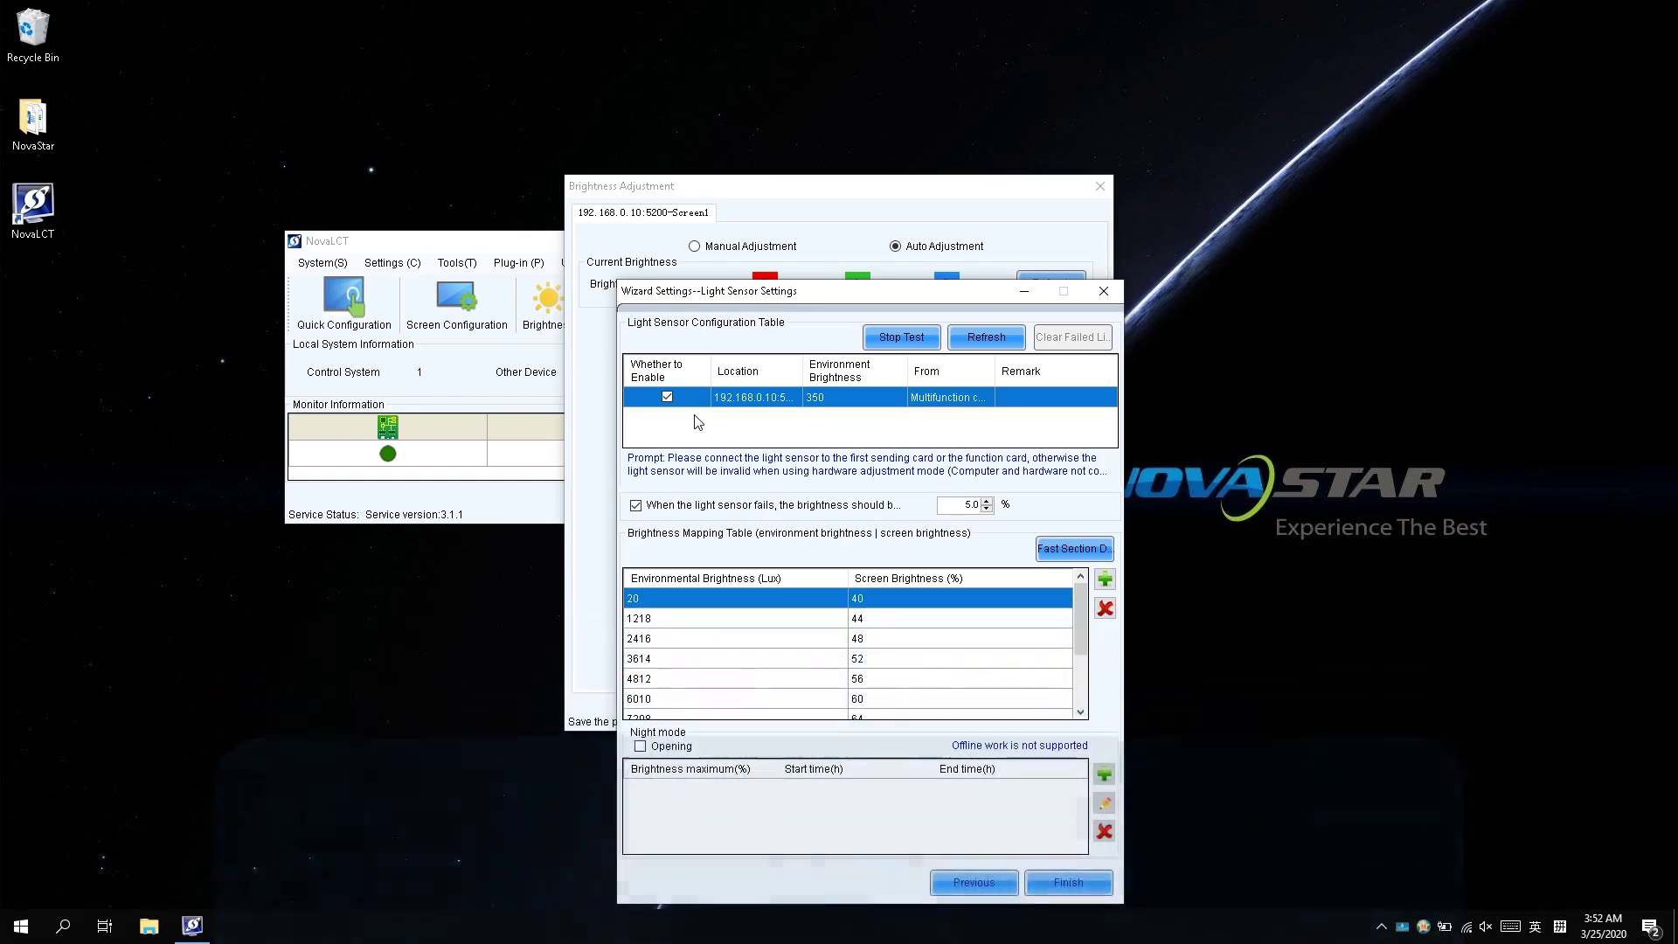
Save MonitorSite's Brightness Advanced Settings with gradient enabled, 60 s sampling and 5 readings.
right_click(1405, 929)
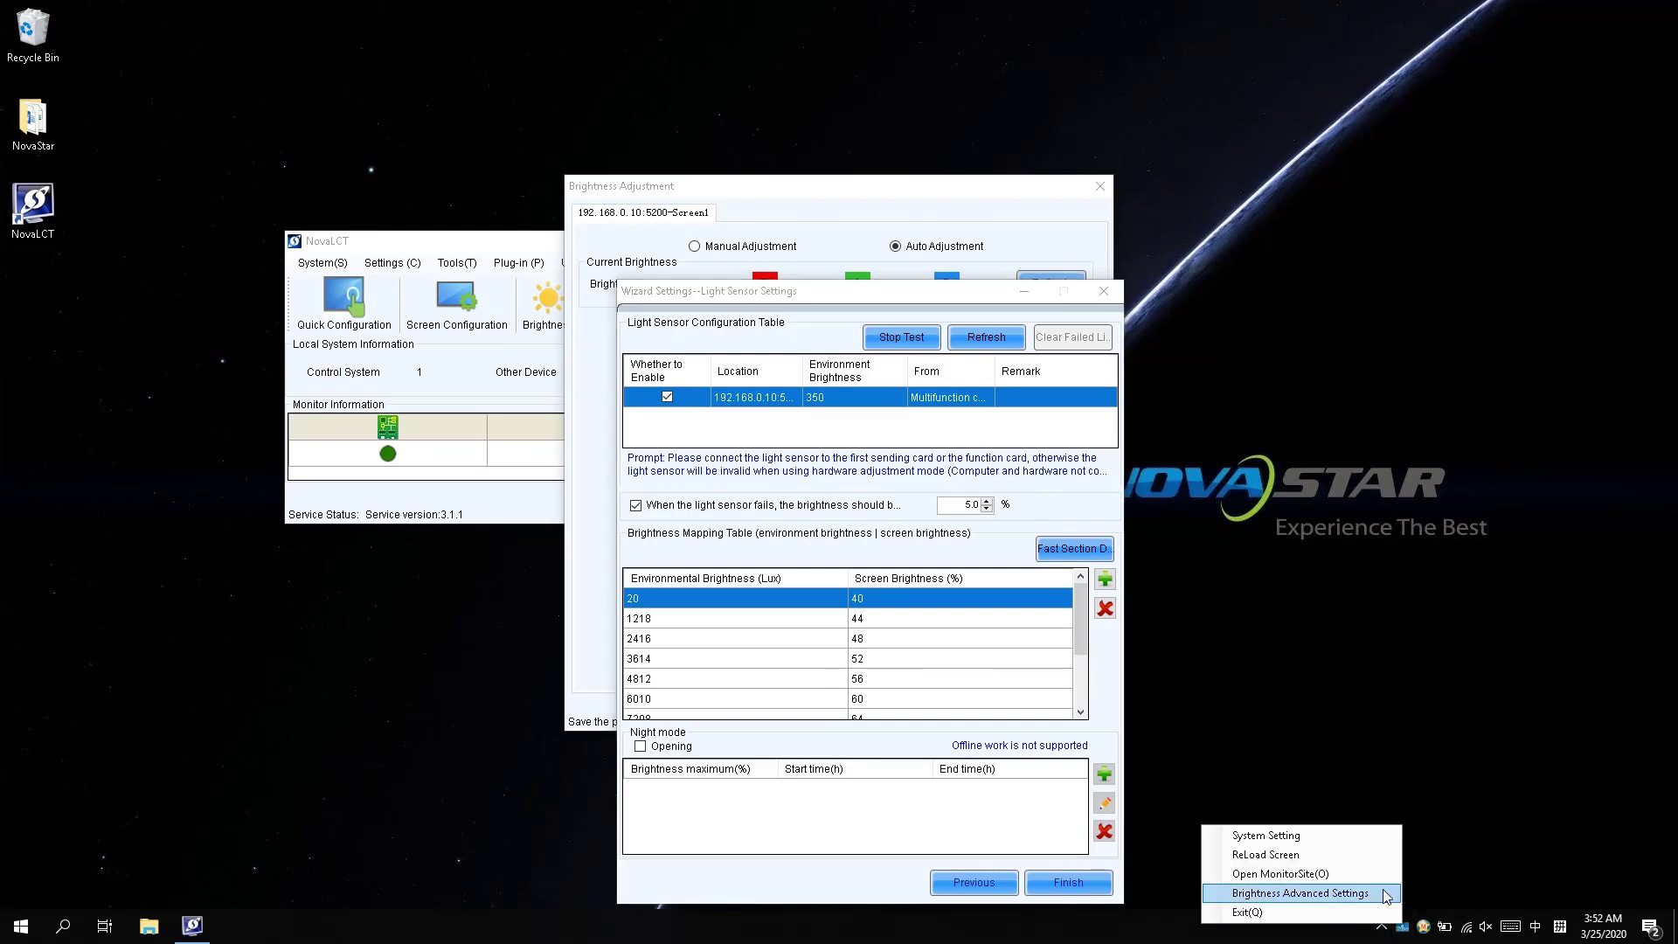
click(1384, 893)
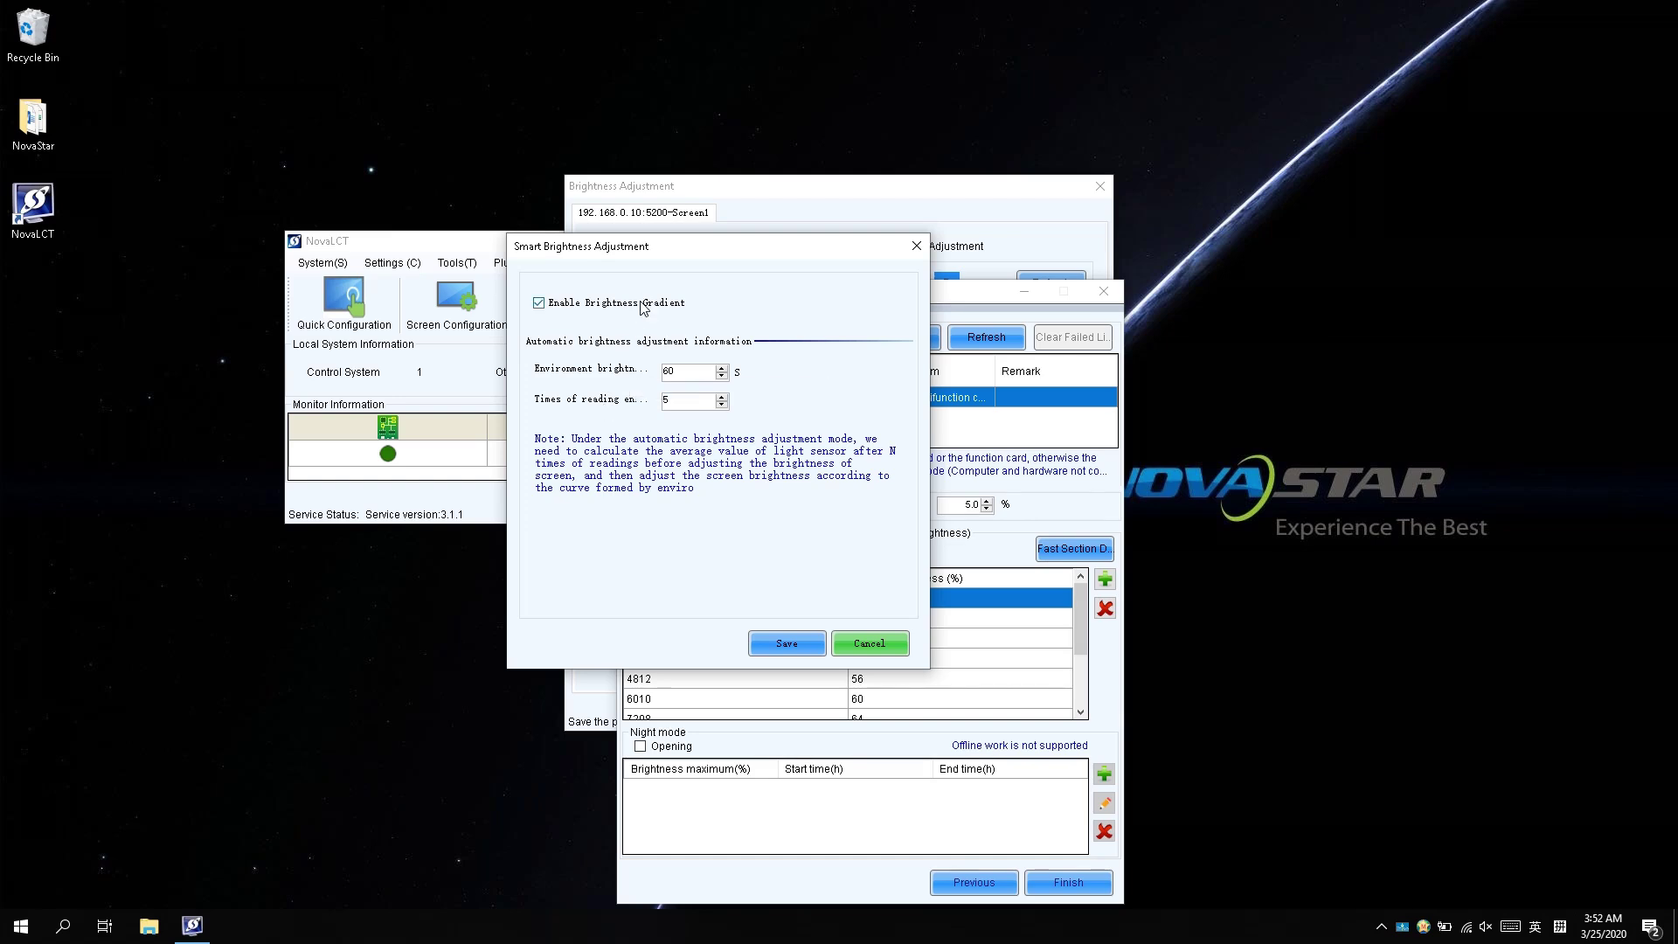
click(771, 645)
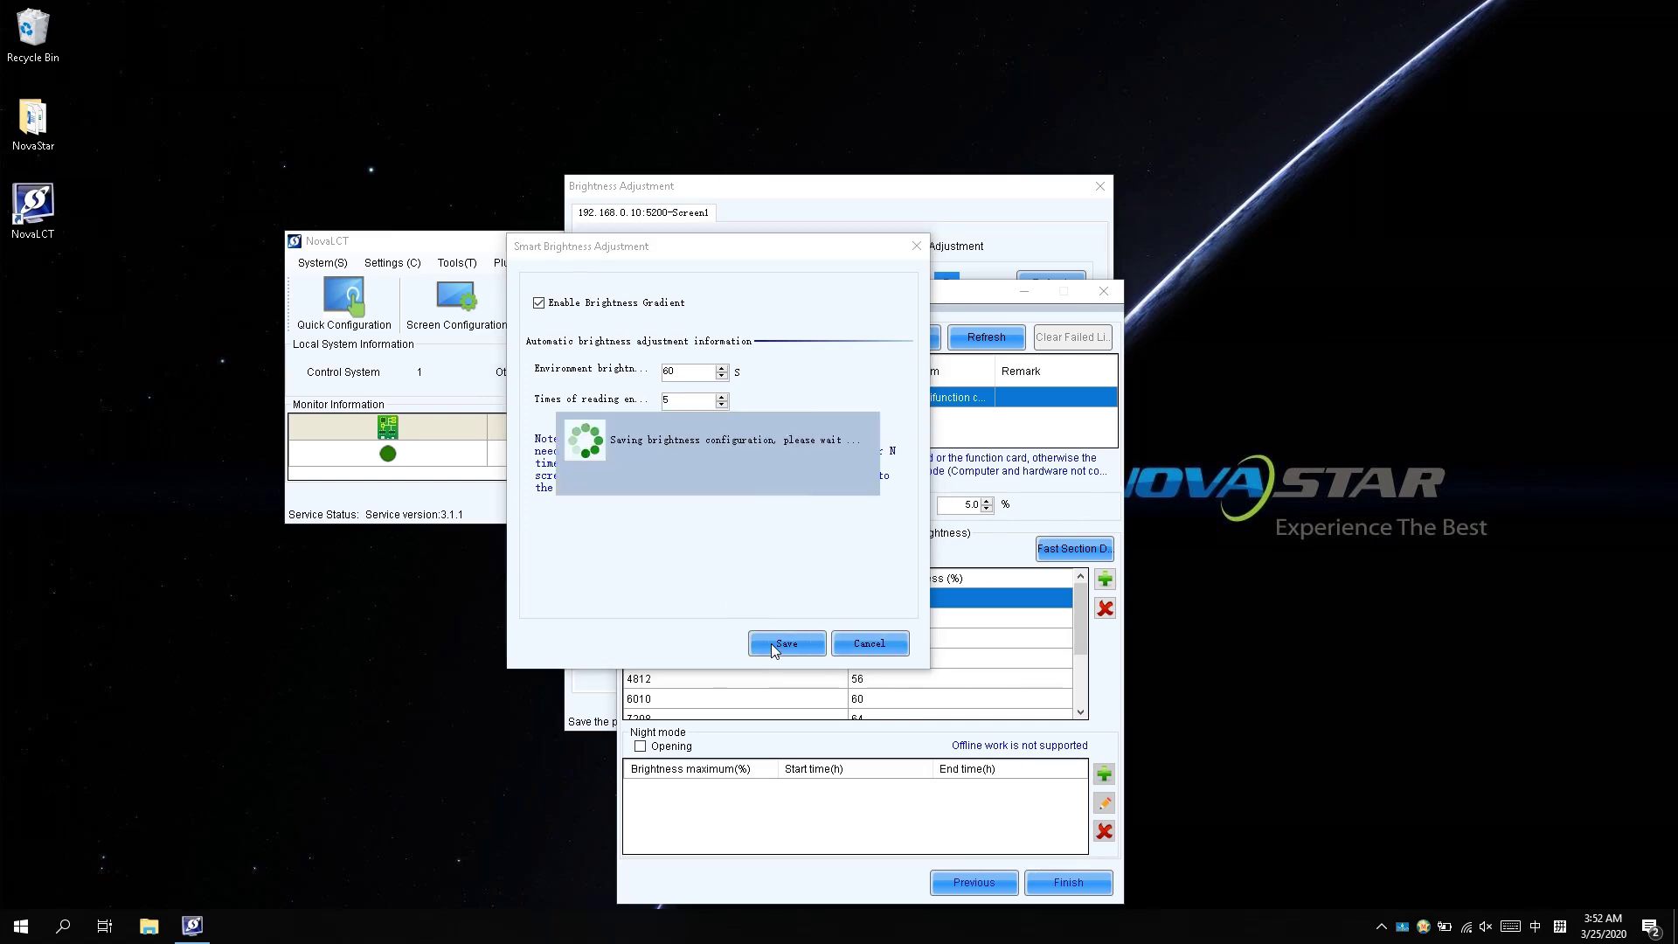
click(731, 490)
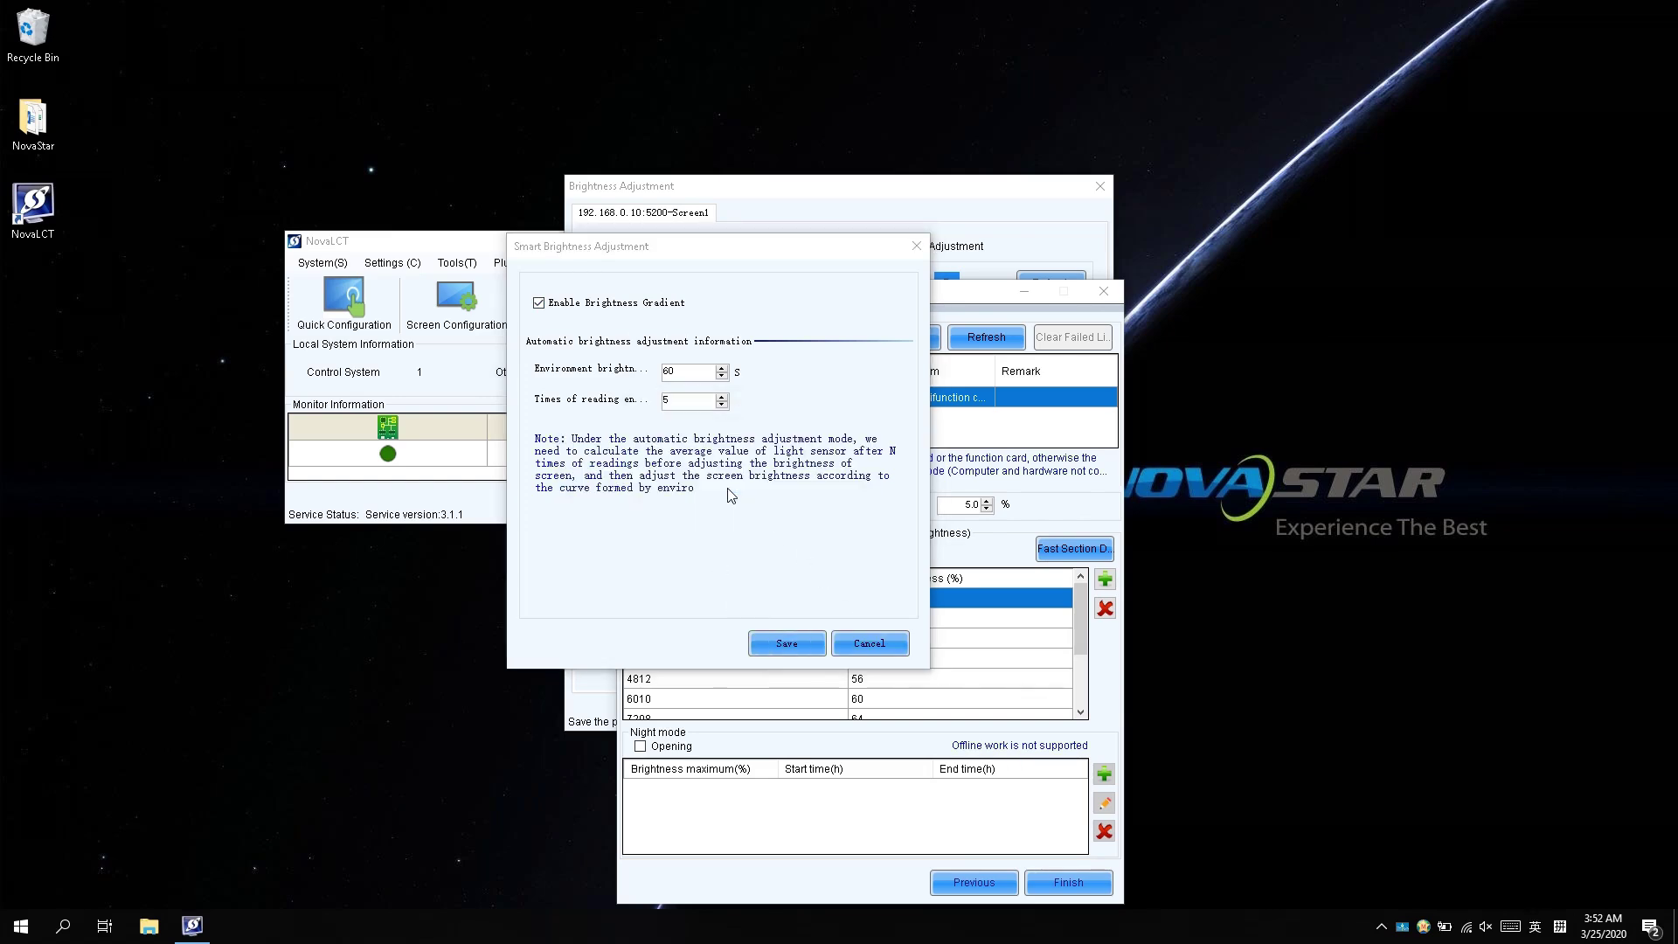
click(916, 247)
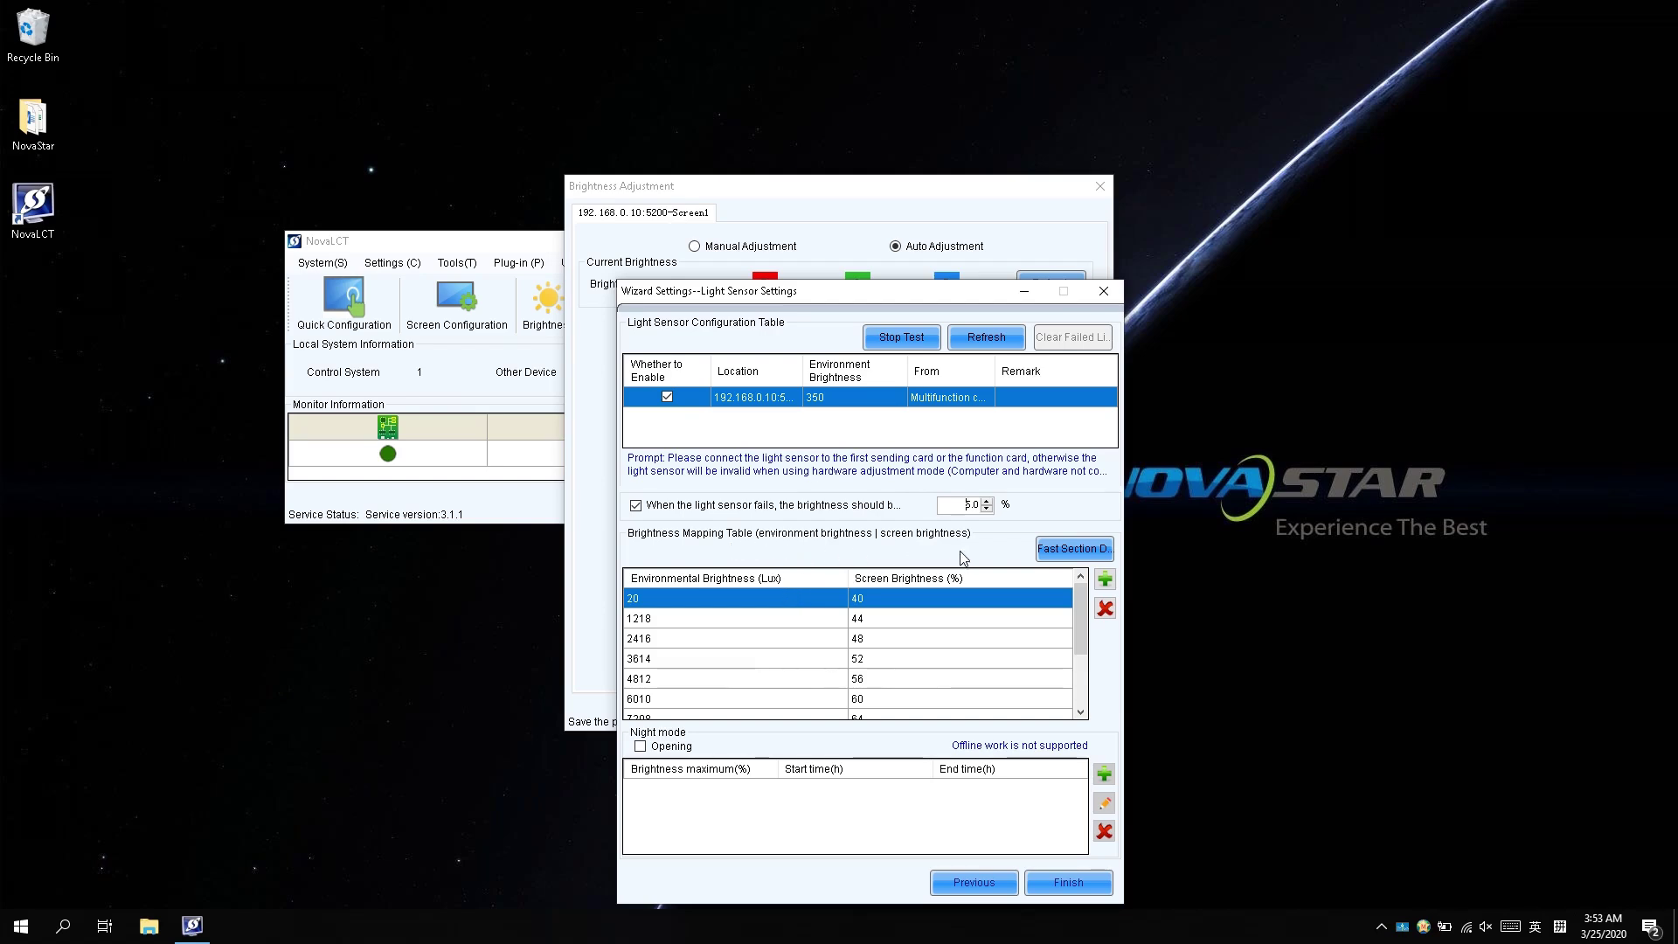
Divide the mapping table into 20 sections, 20 lux at 20% to 12000 lux at 80%.
click(1060, 551)
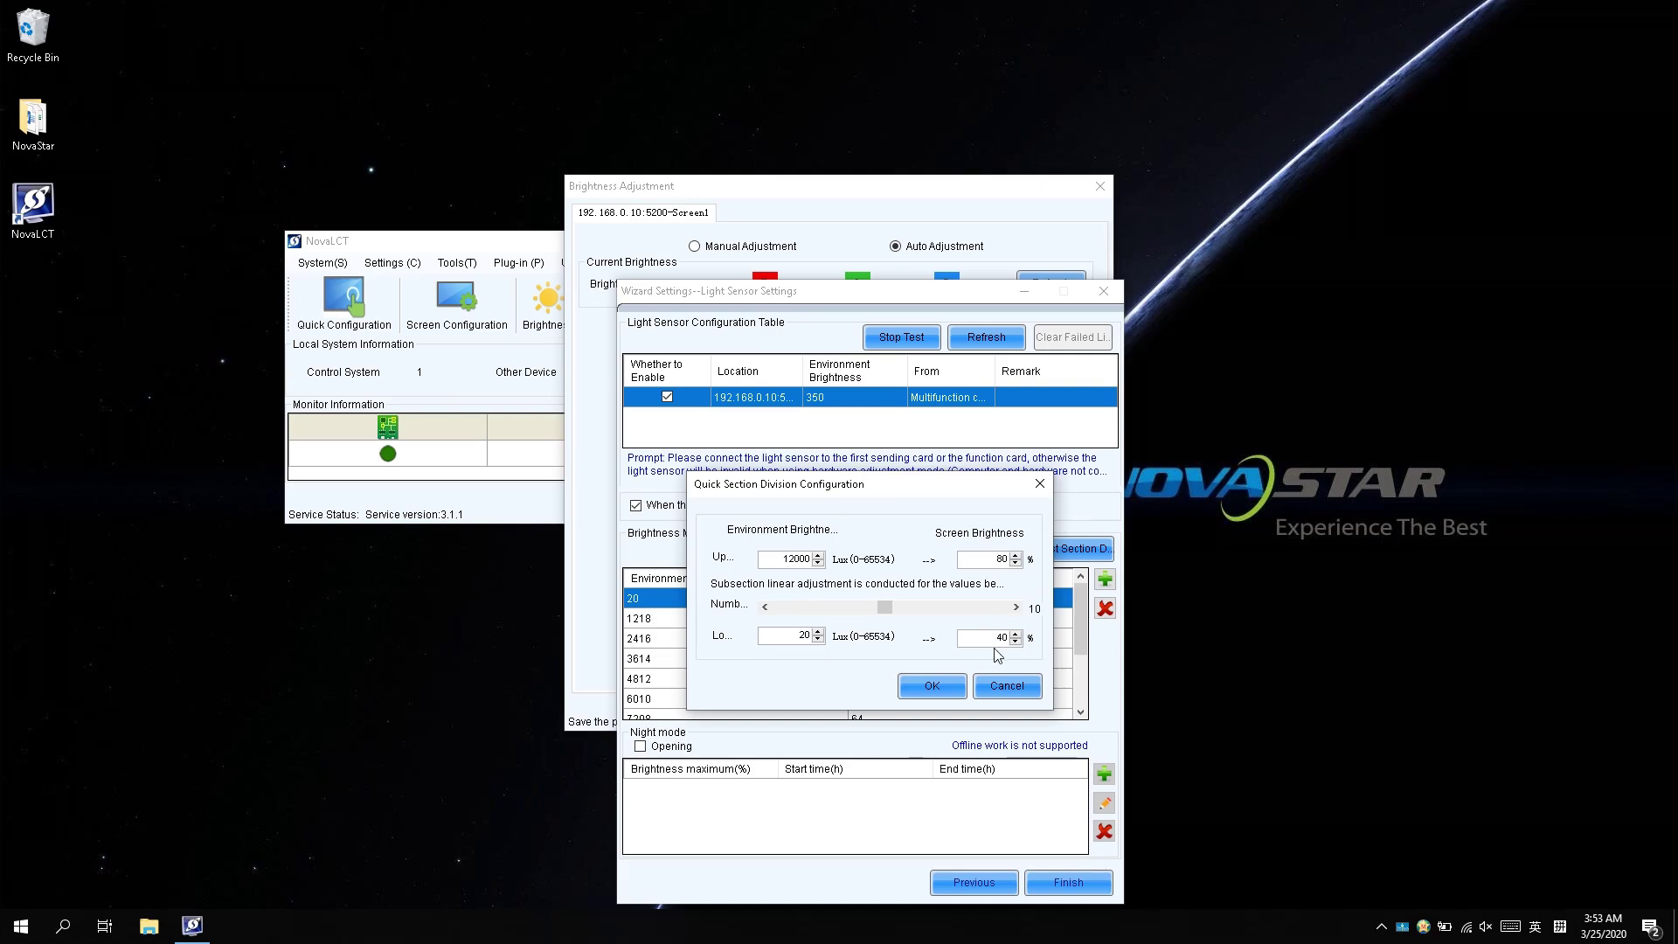
text(2)
drag(885, 606, 1010, 613)
click(926, 690)
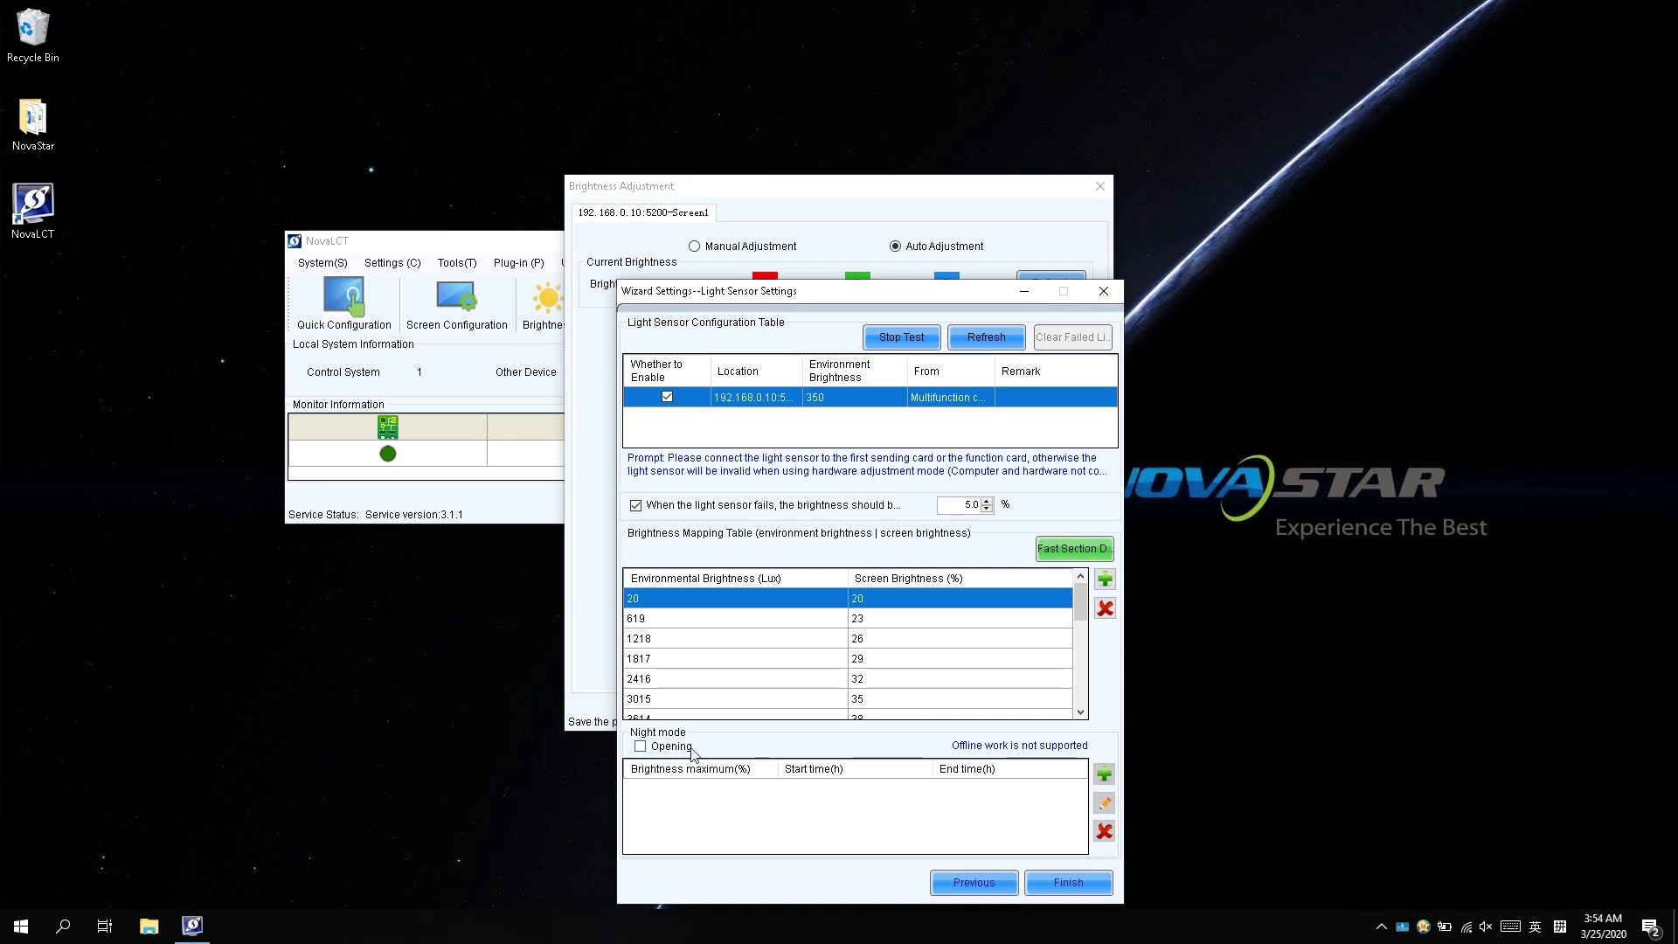
Enable night mode and fill in a 19:00–6:00 period capped at 30% brightness.
click(691, 749)
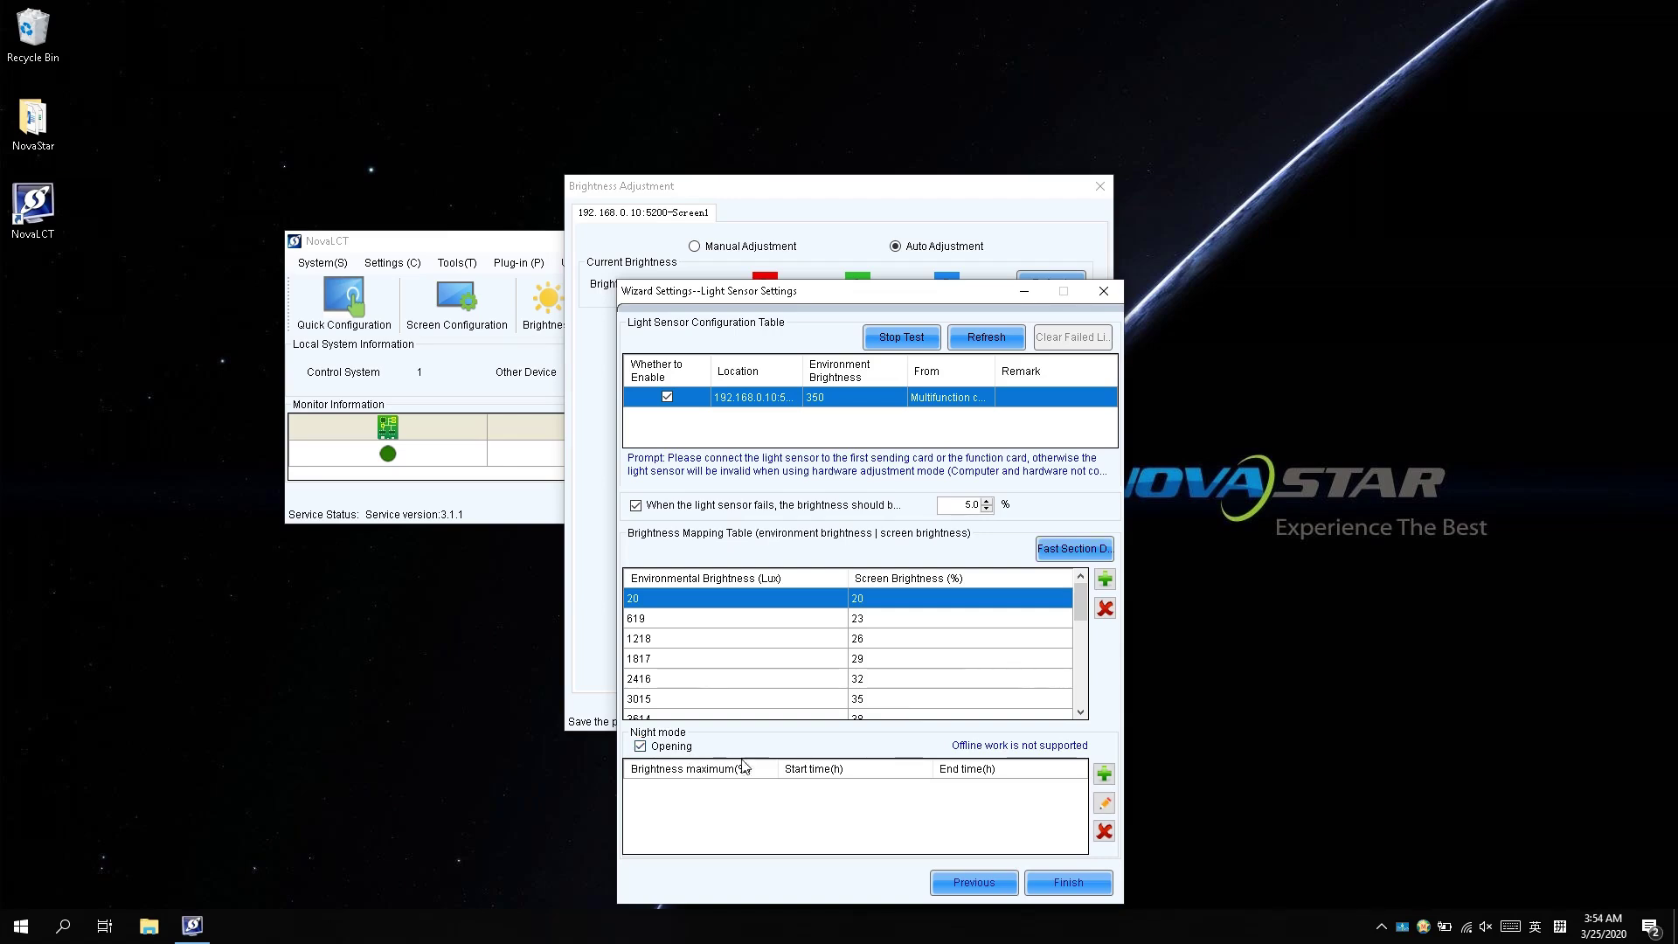
click(1103, 774)
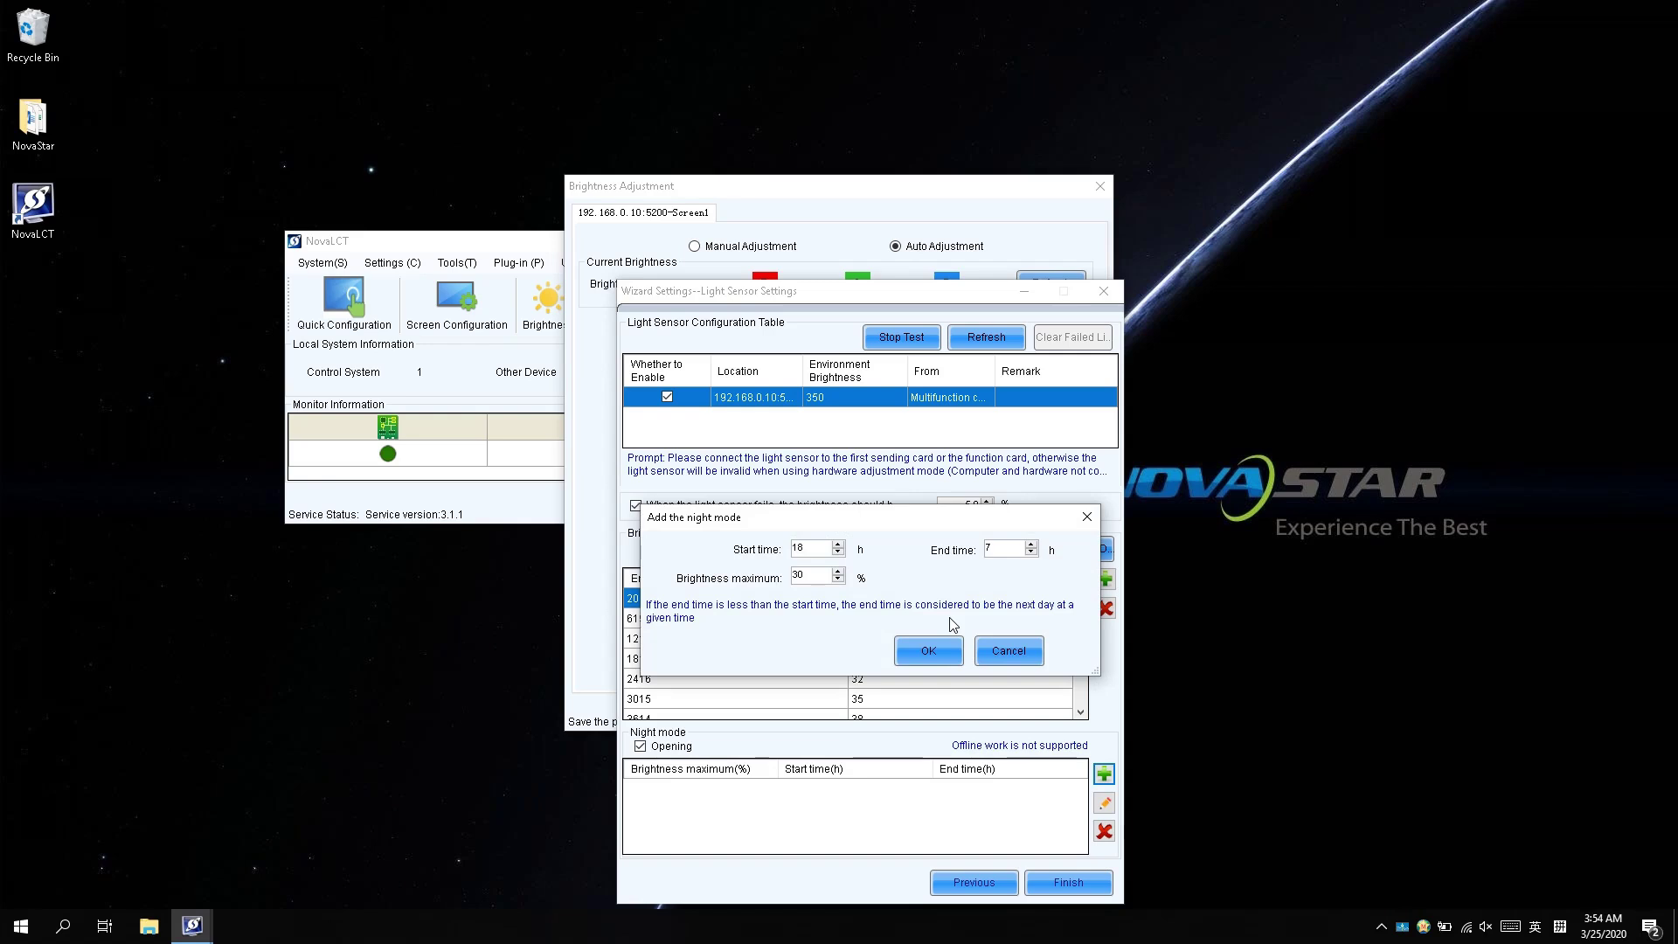
click(811, 547)
text(9)
text(6)
click(821, 577)
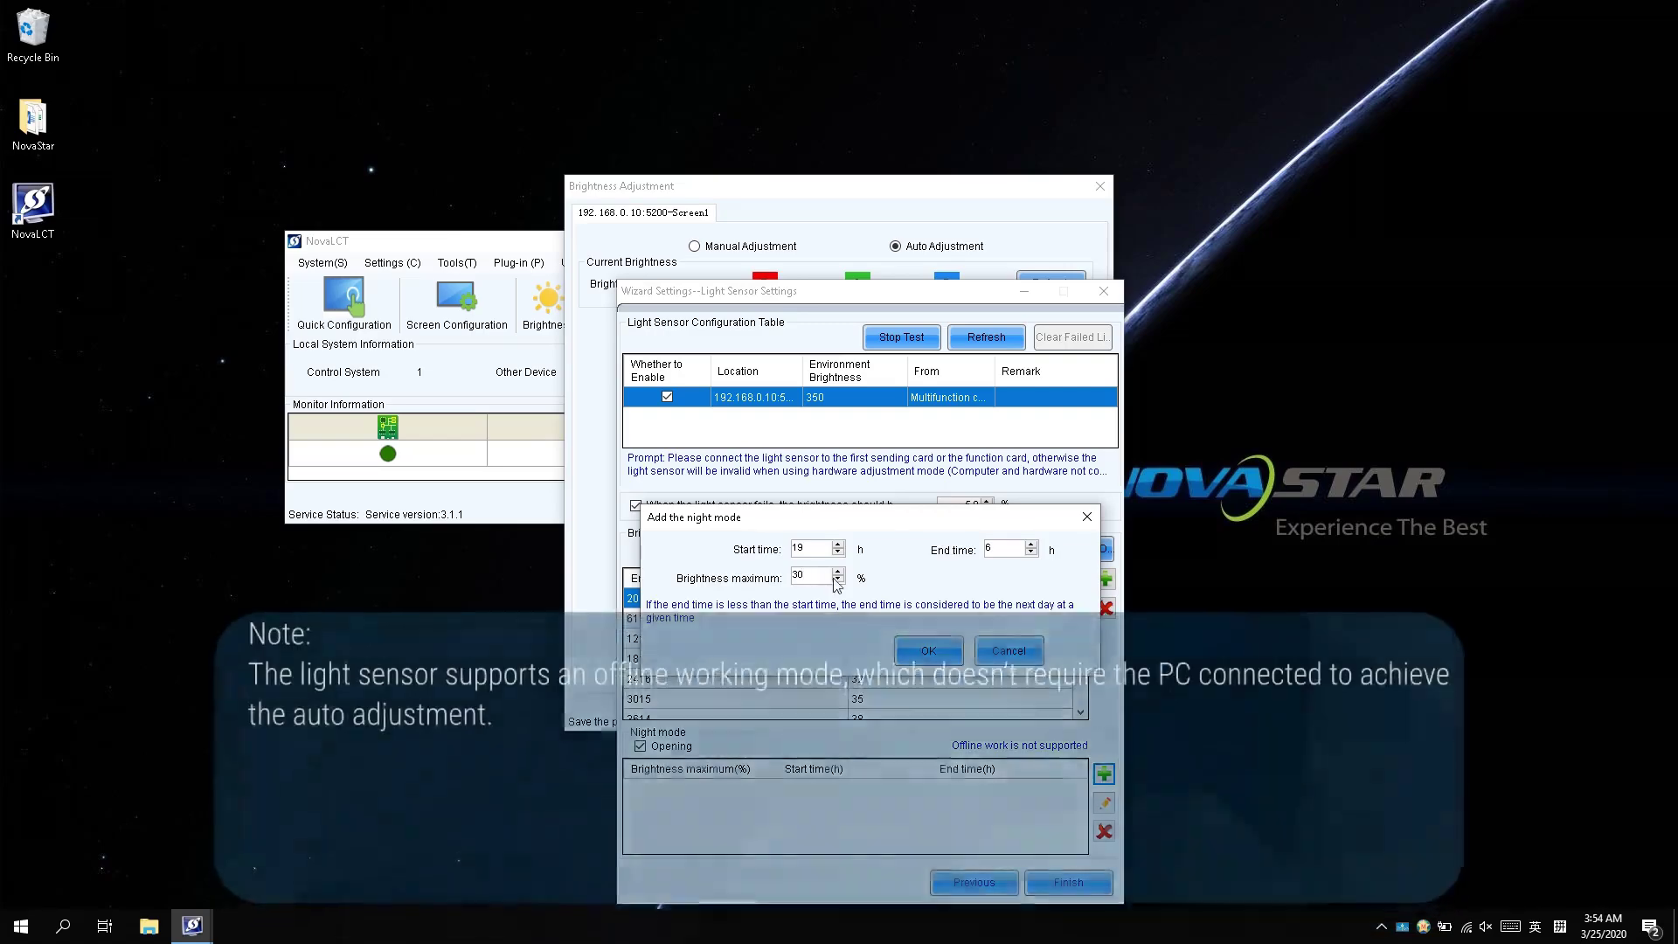
Confirm the 19 h–6 h, 30% period into the night-mode table.
click(918, 651)
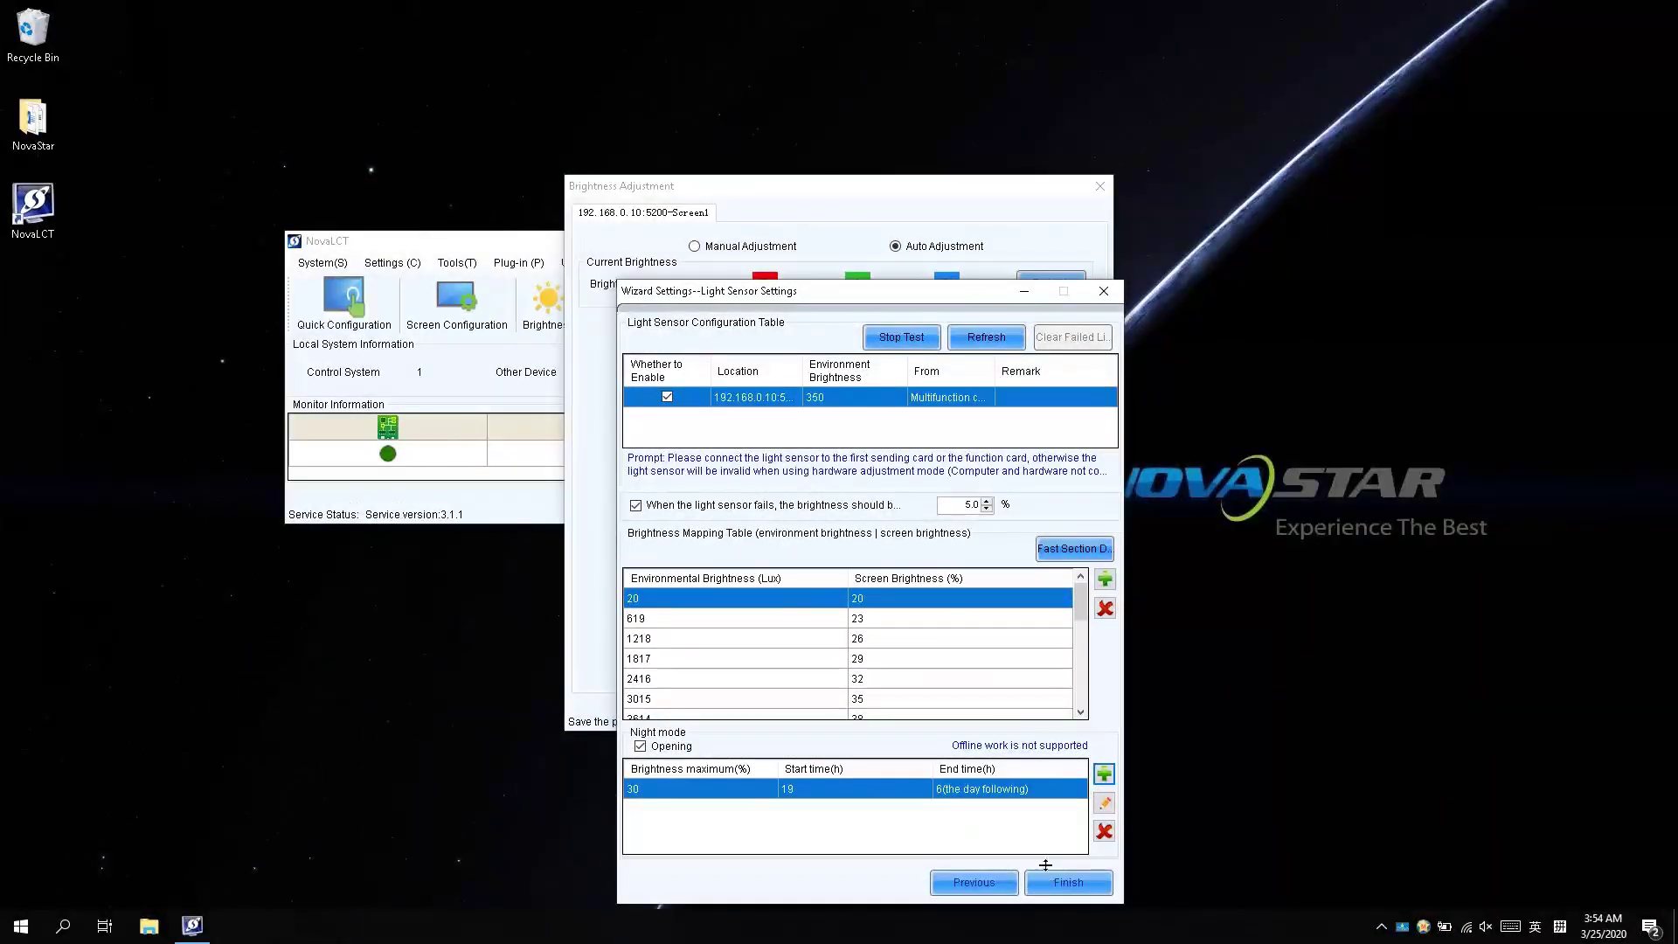
Save the light-sensor settings, then reopen the wizard at its Time Points Settings step.
click(1053, 877)
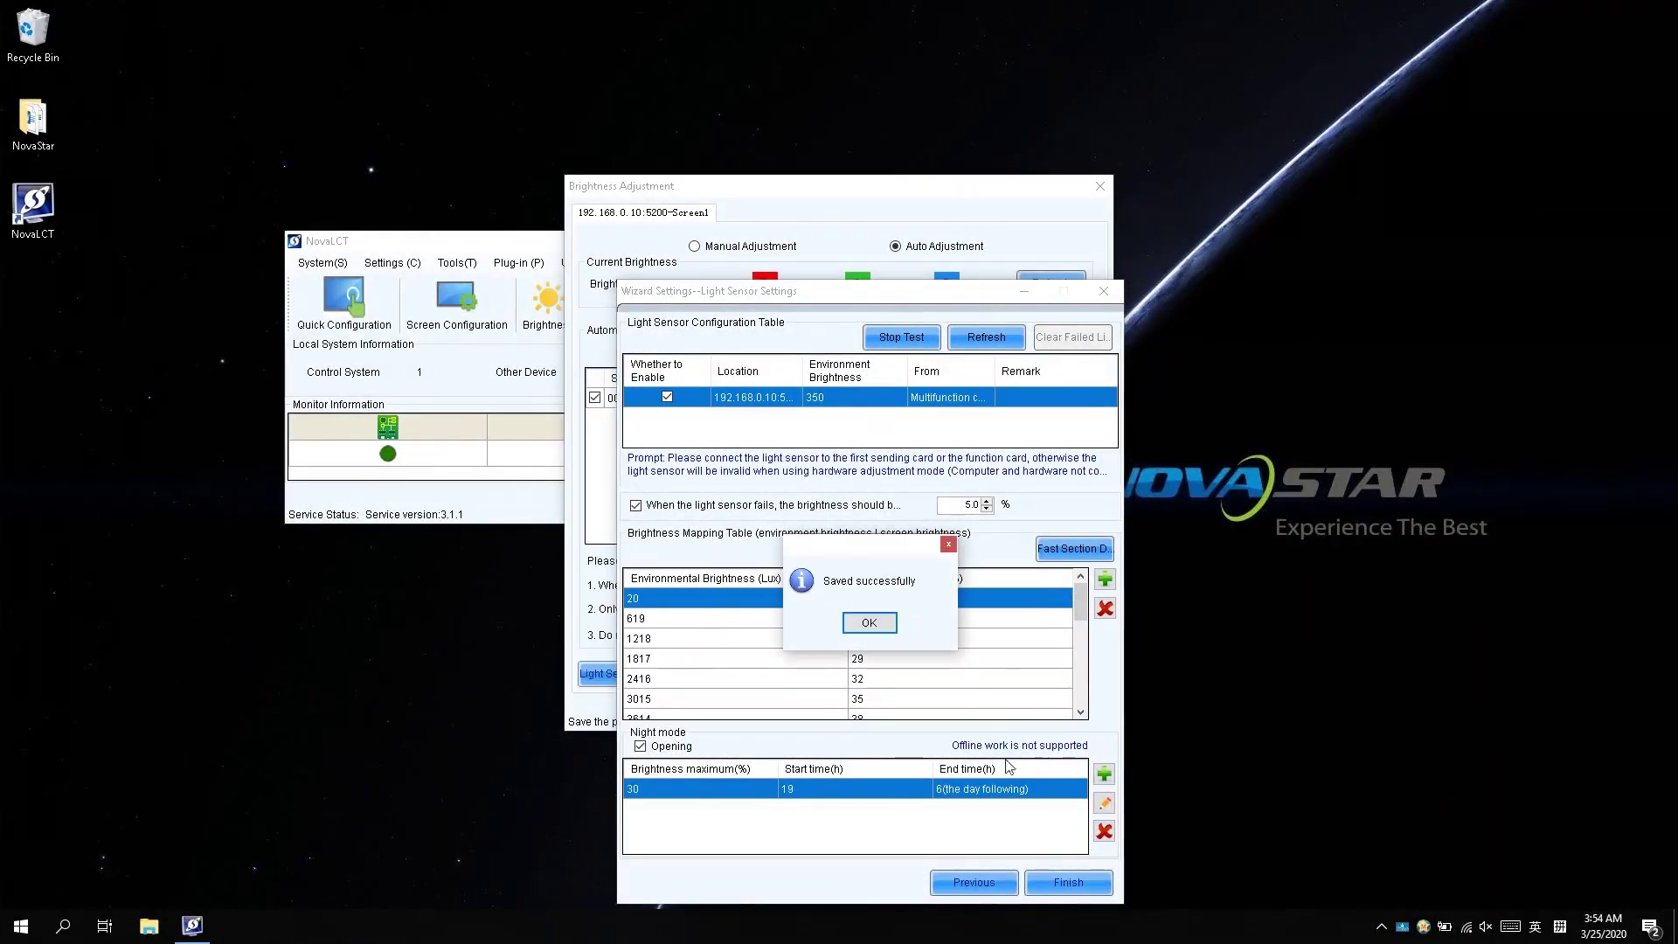
click(884, 624)
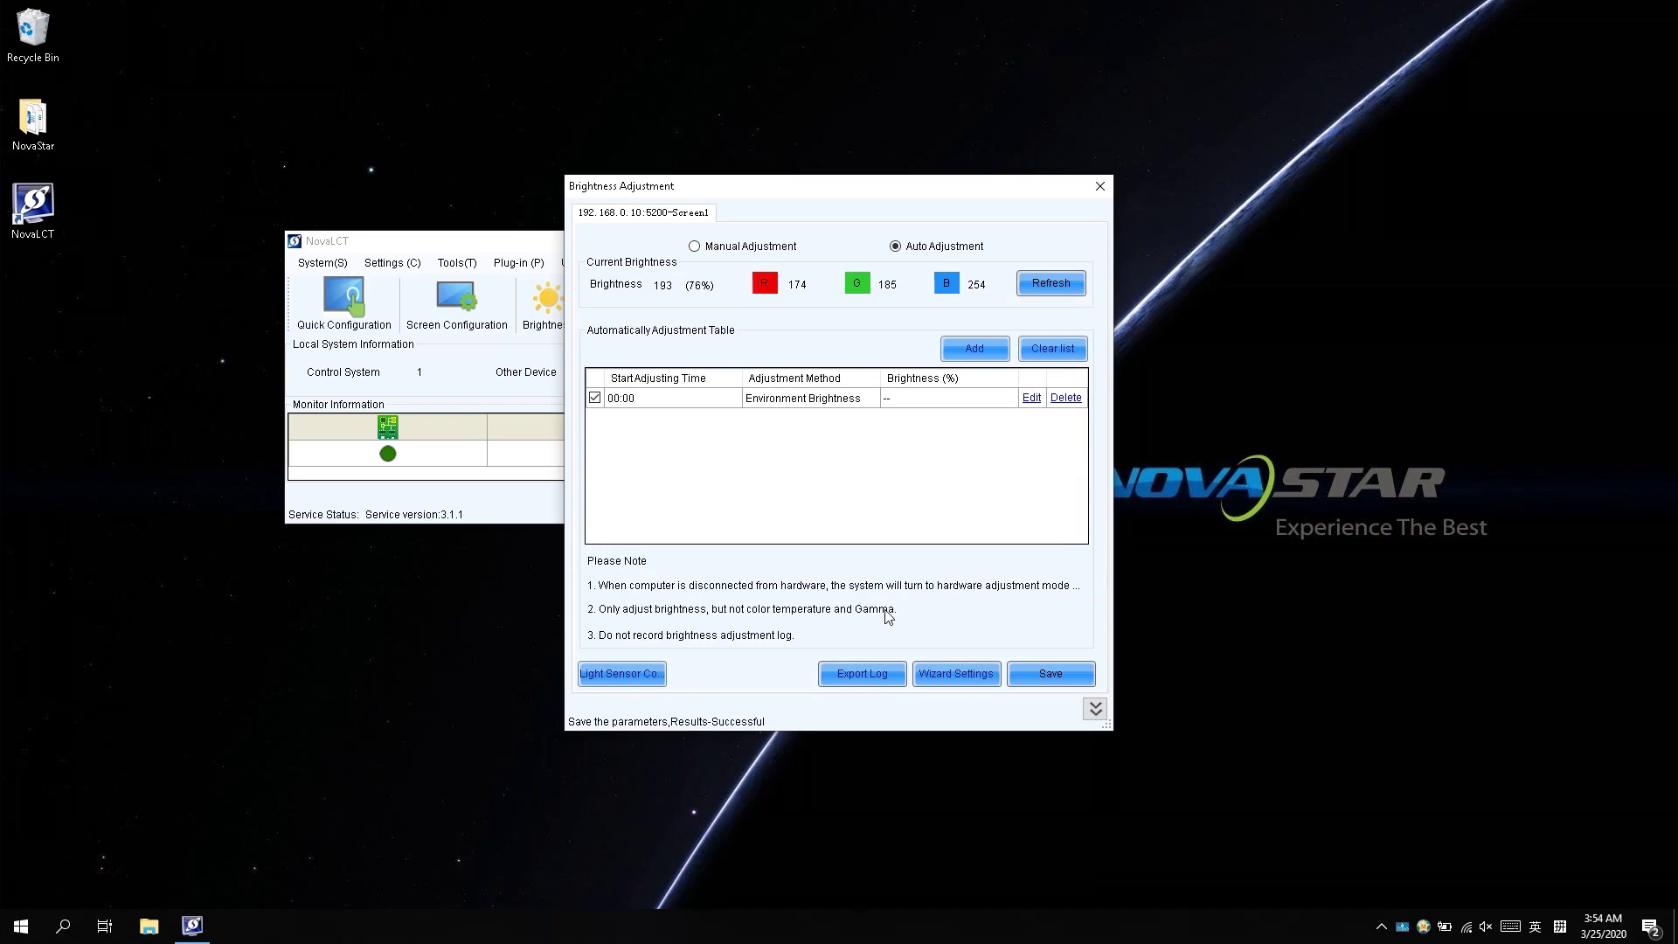
click(941, 678)
click(1055, 733)
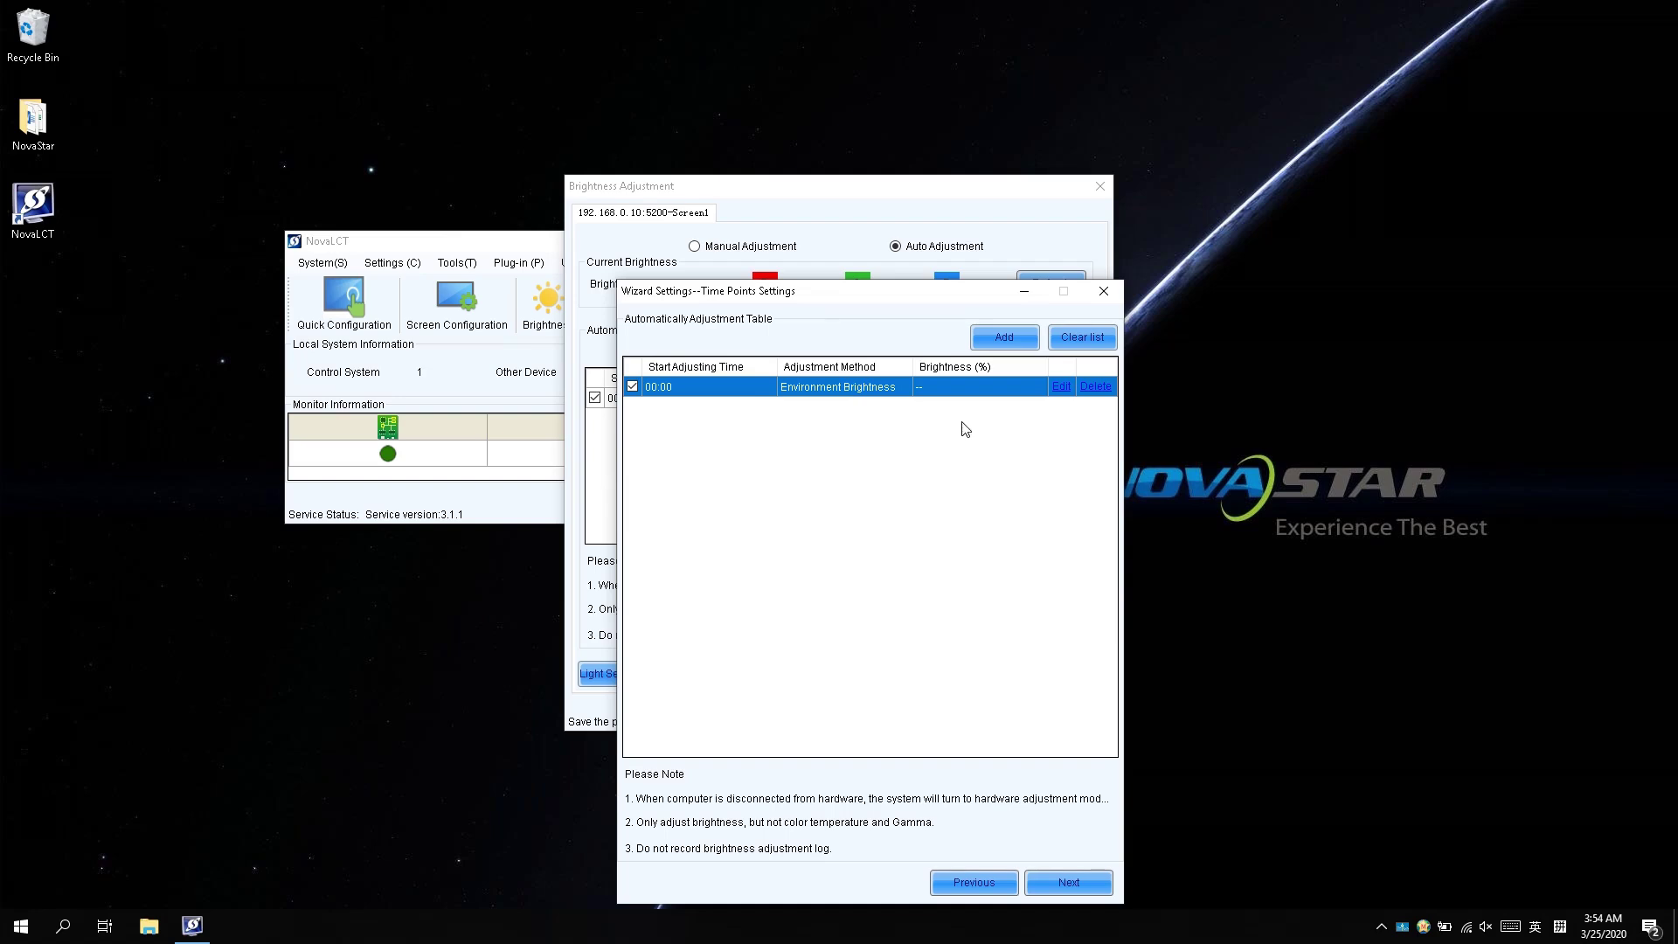
Add timed brightness points: 08:00 at 40% and 12:00 at 80% specified brightness.
click(1005, 339)
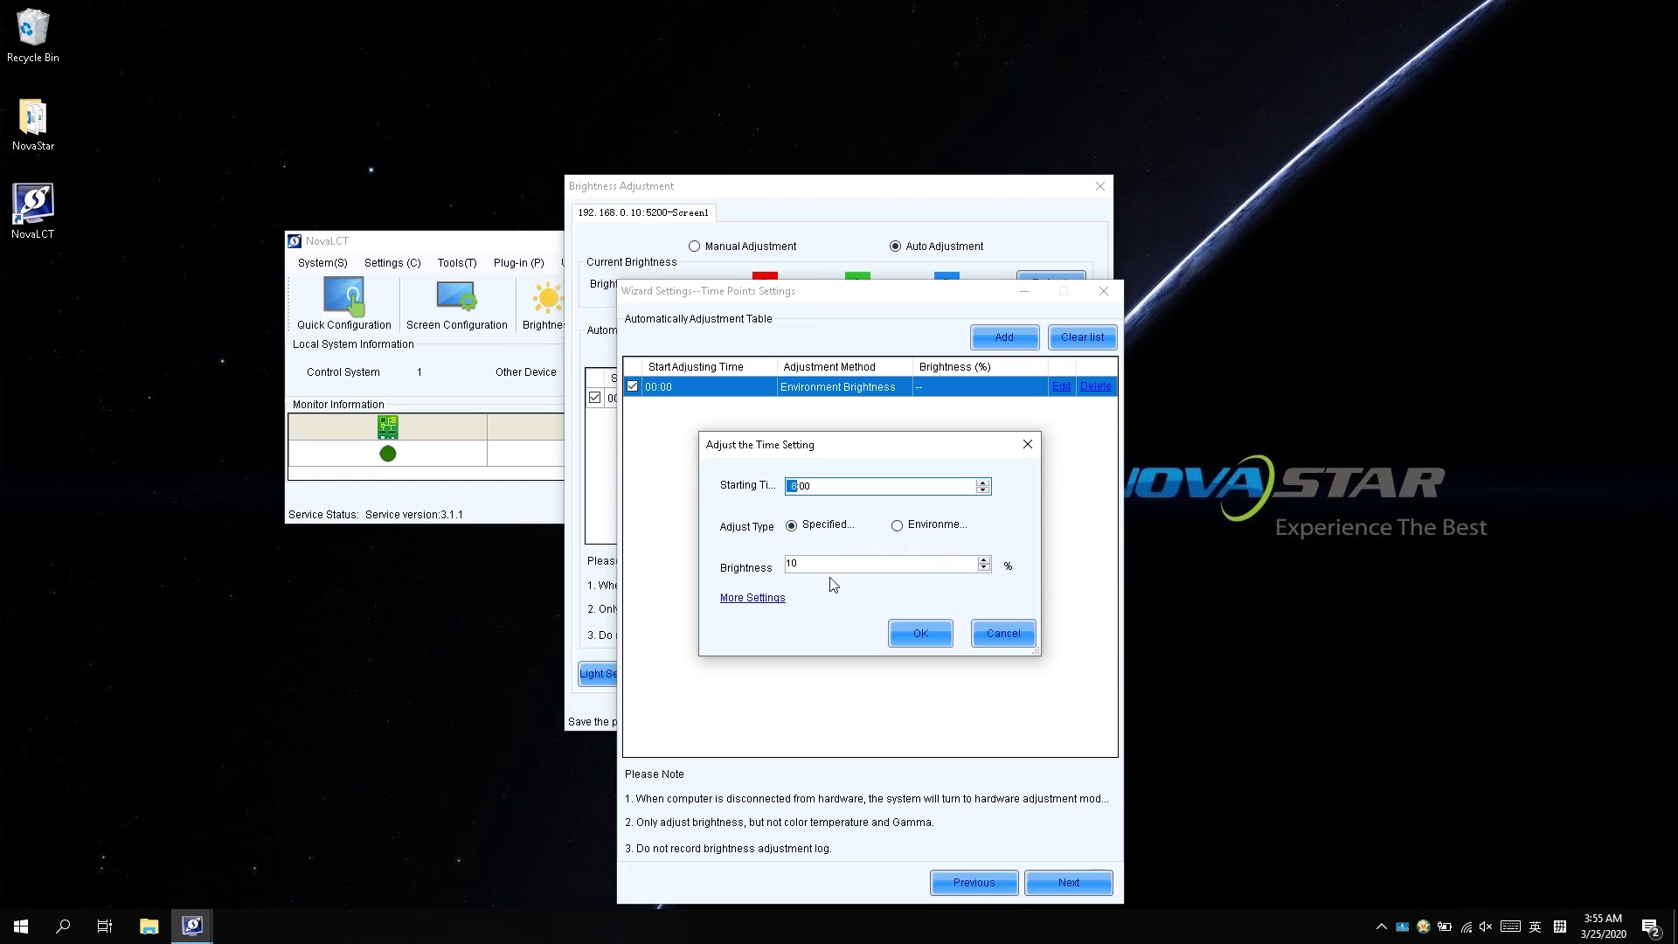
click(814, 568)
text(0)
click(920, 632)
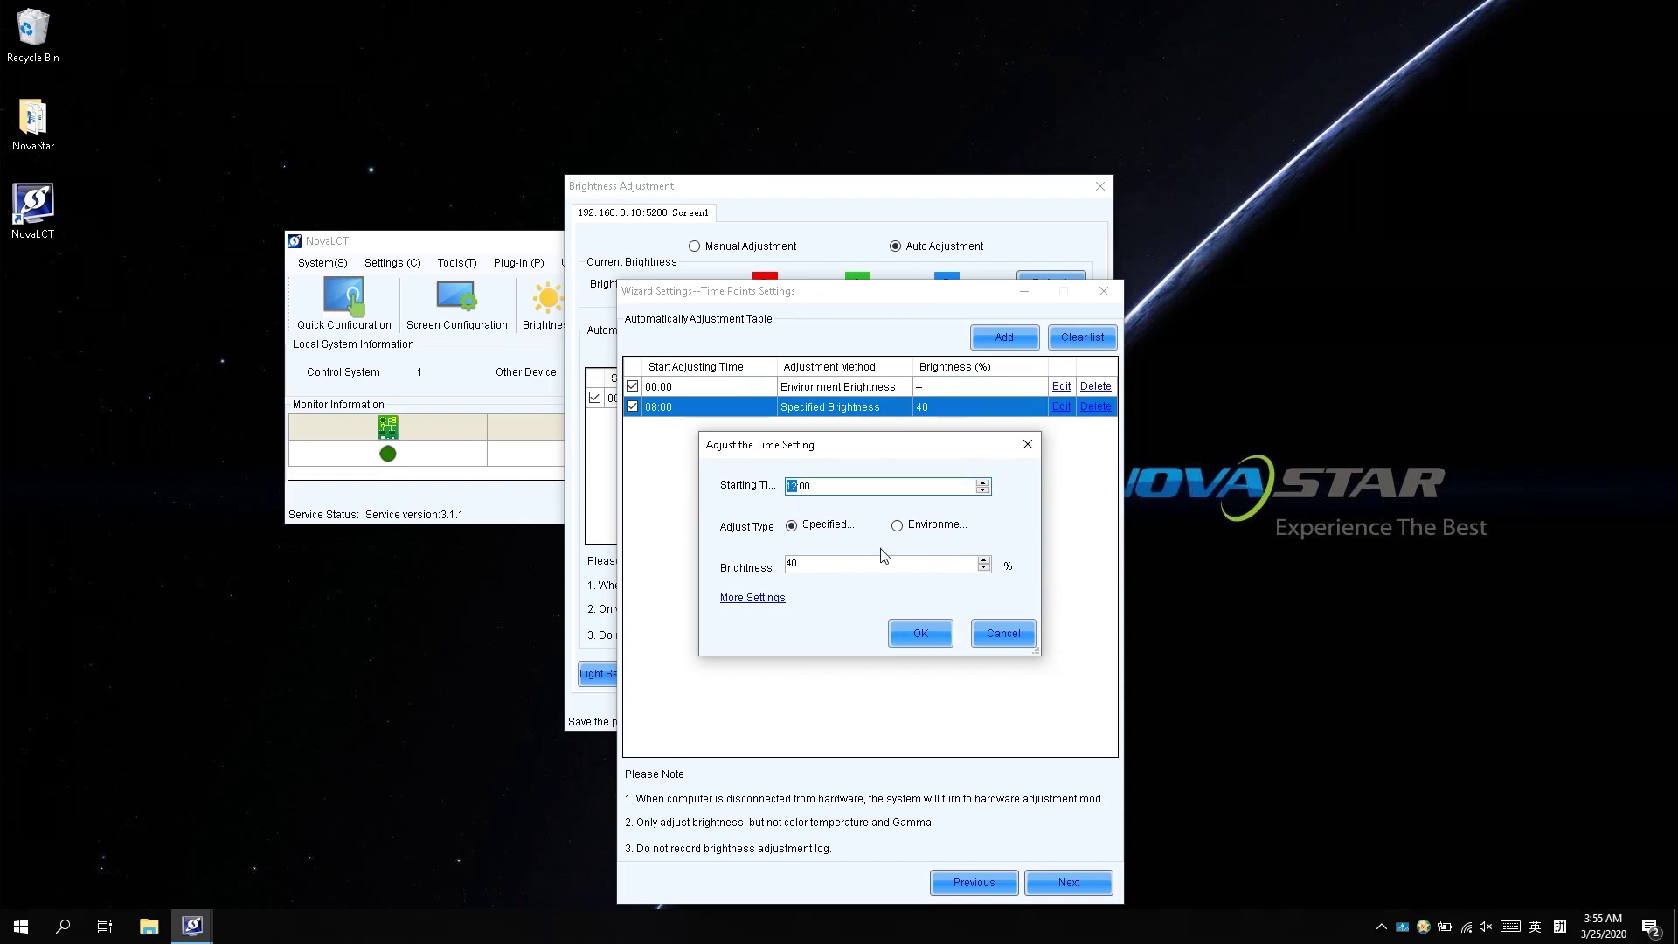
click(794, 566)
text(80)
click(918, 631)
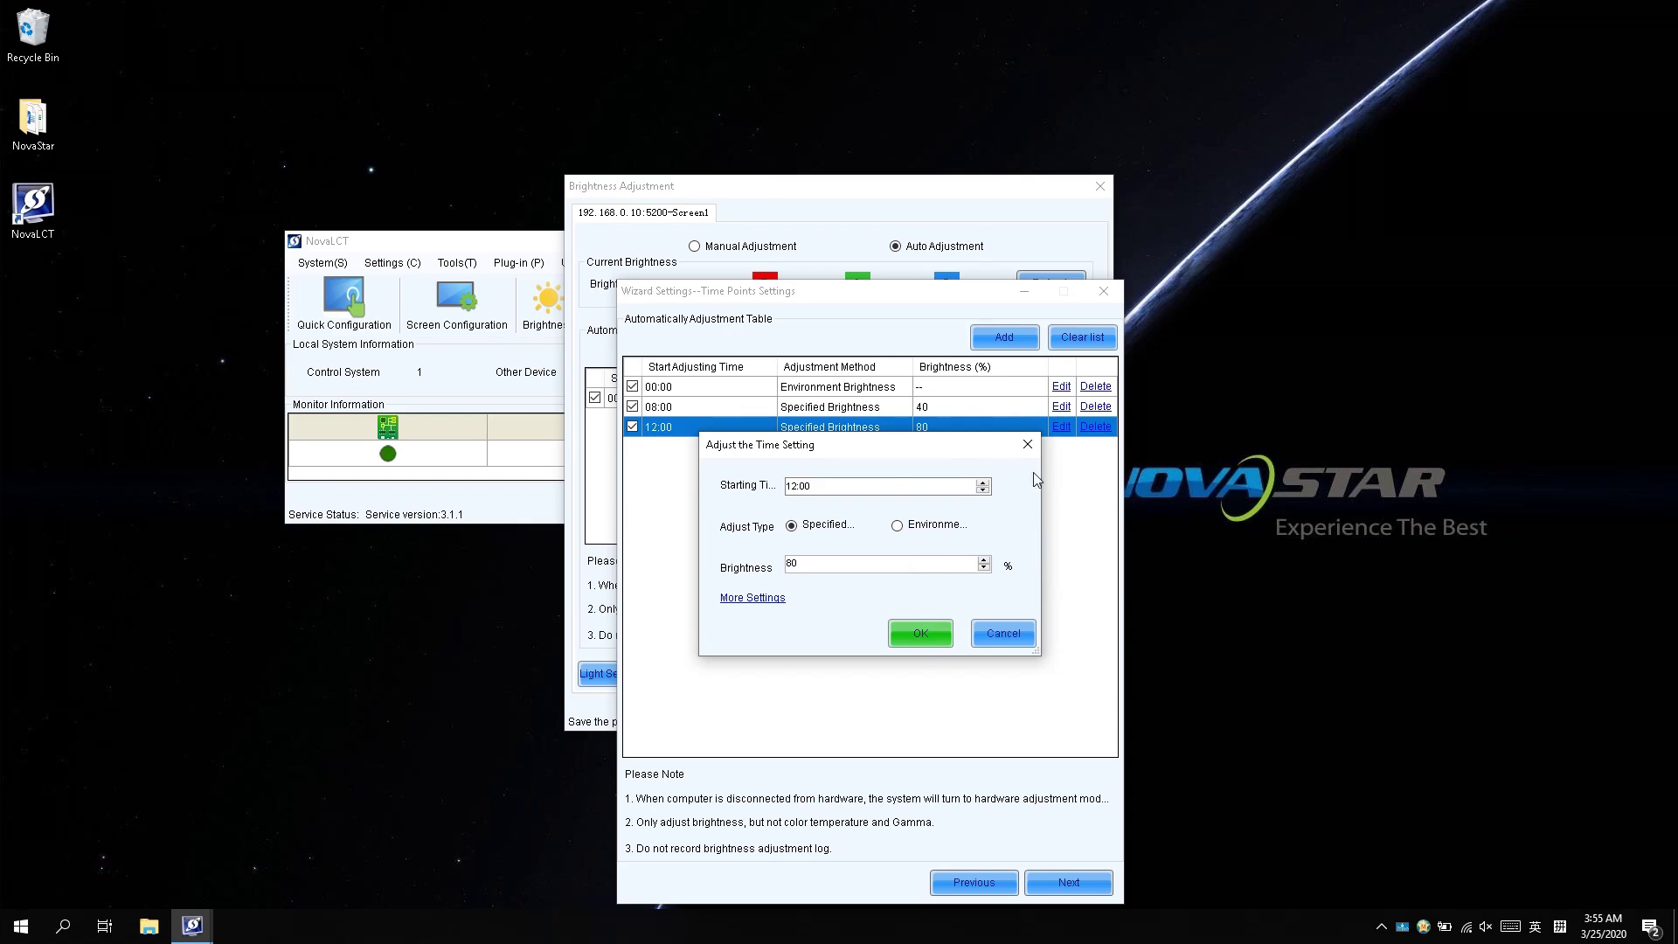
click(1029, 447)
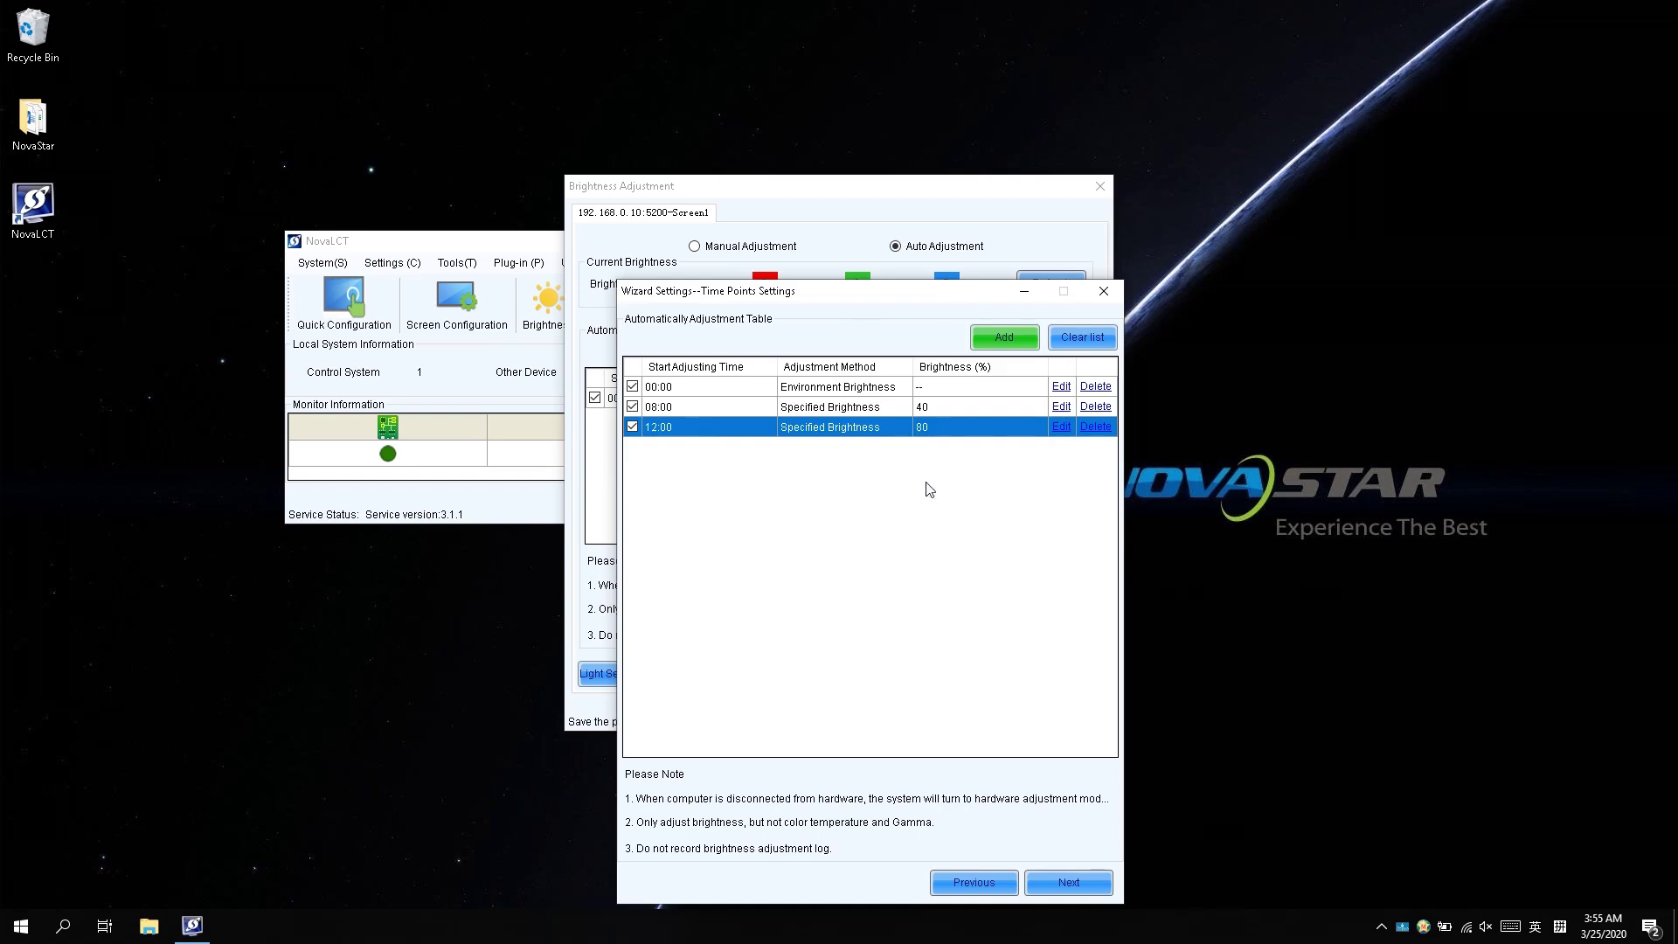
Finish the wizard and save the 00:00, 08:00 (40%) and 12:00 (80%) schedule to hardware.
click(1052, 882)
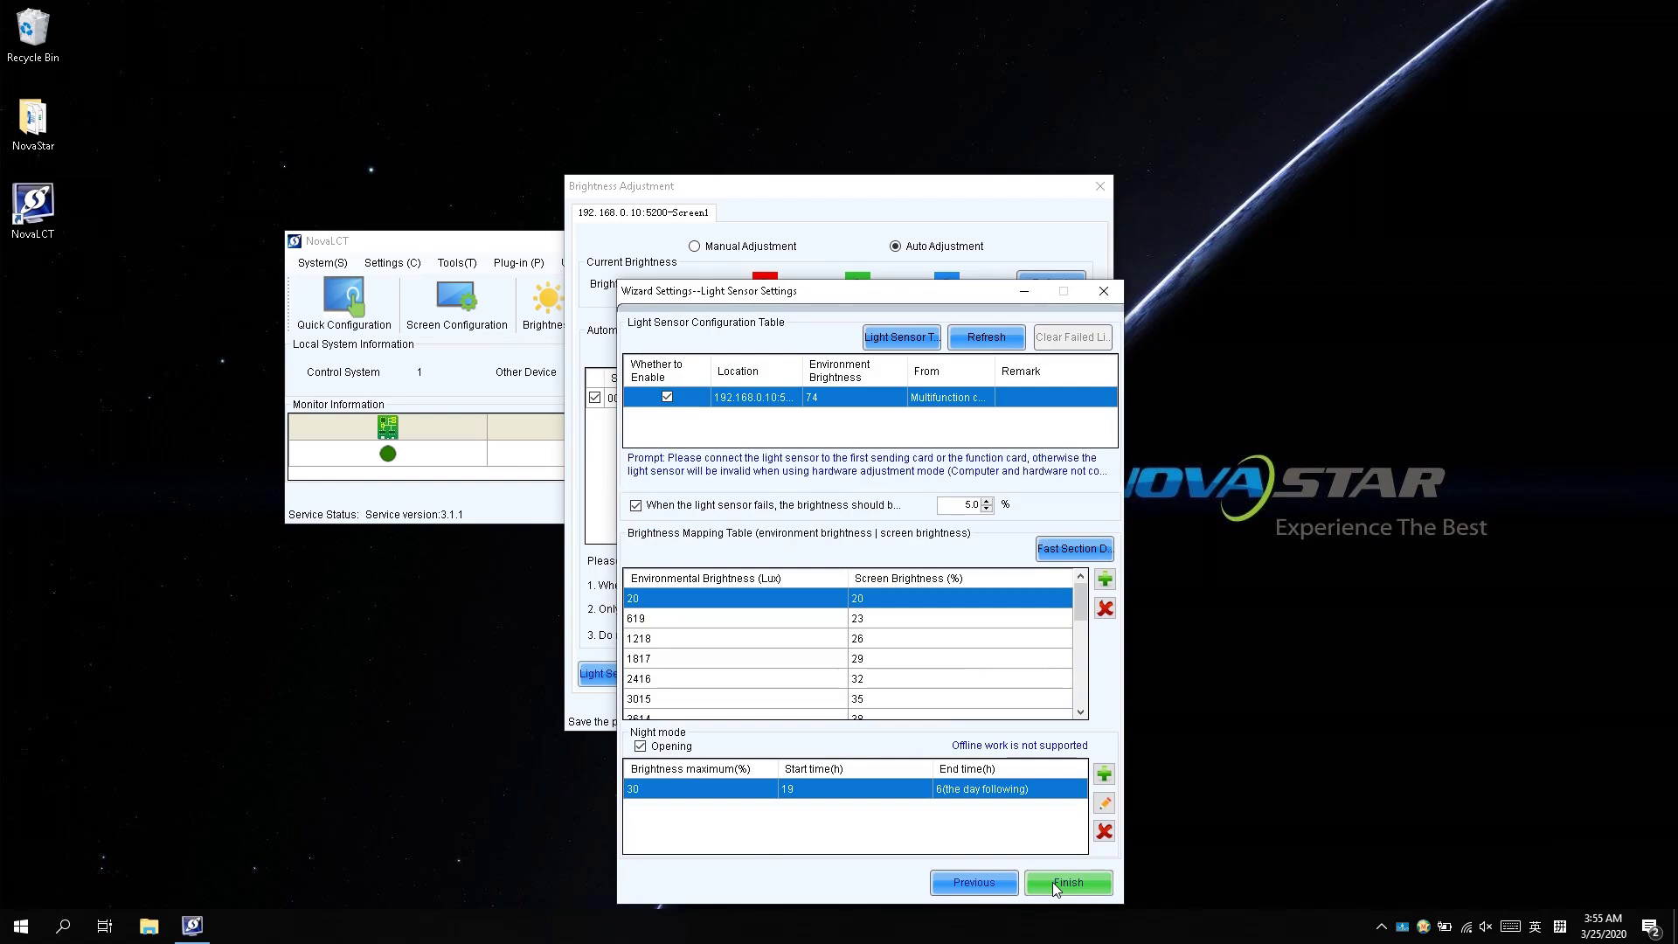
click(1052, 883)
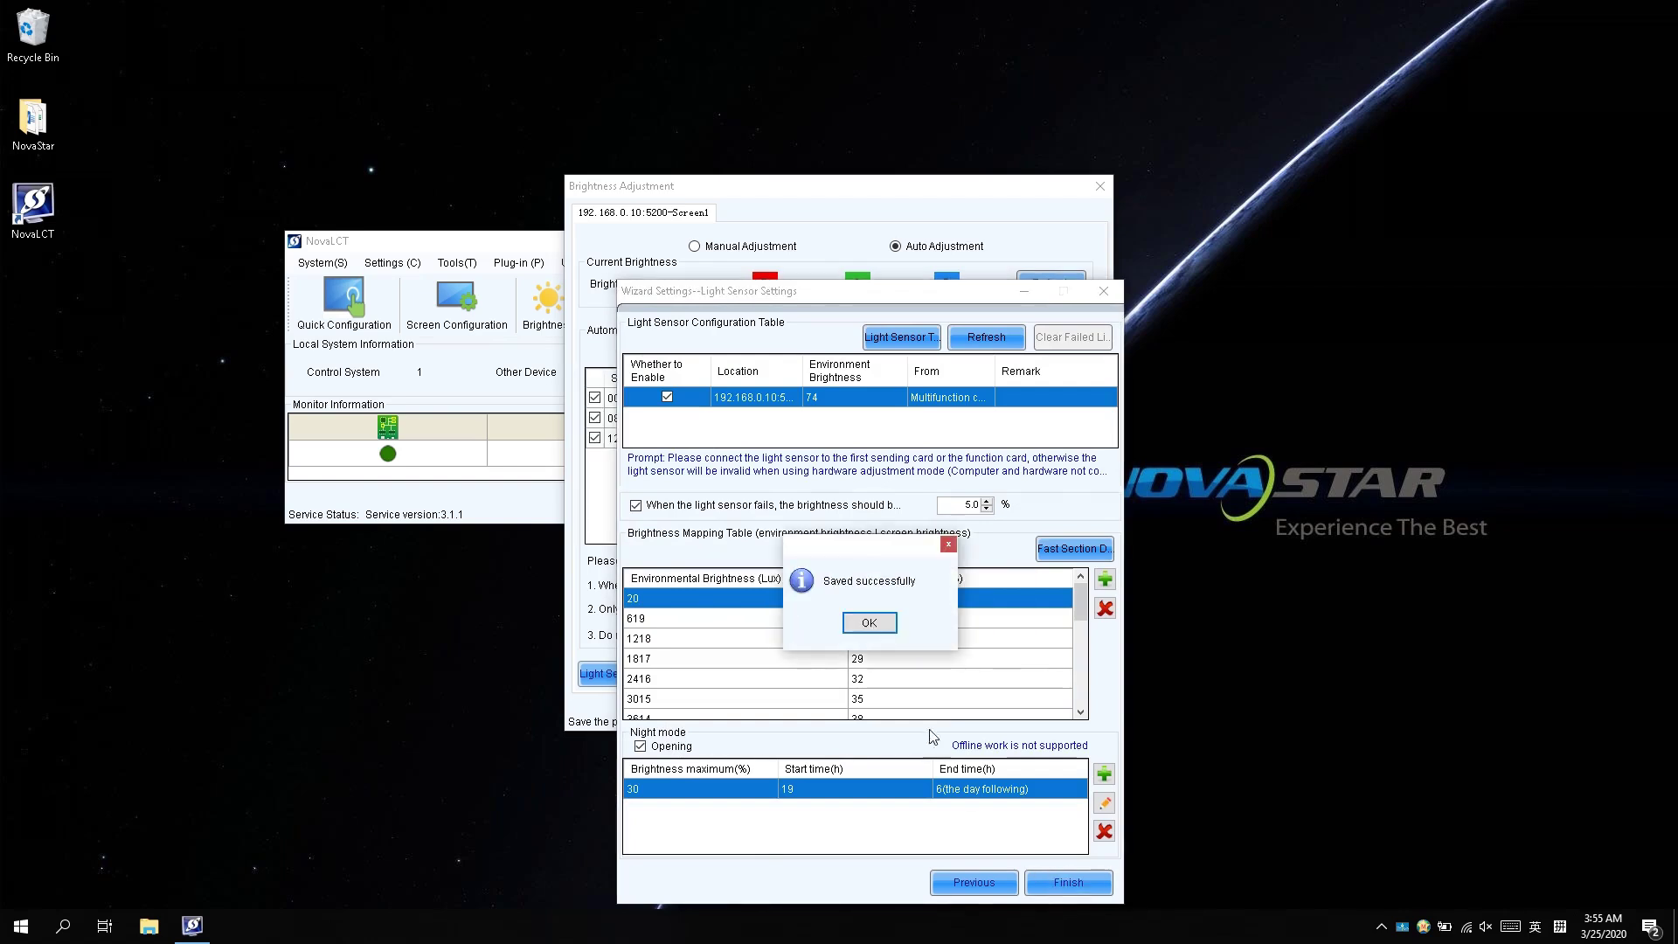
click(868, 622)
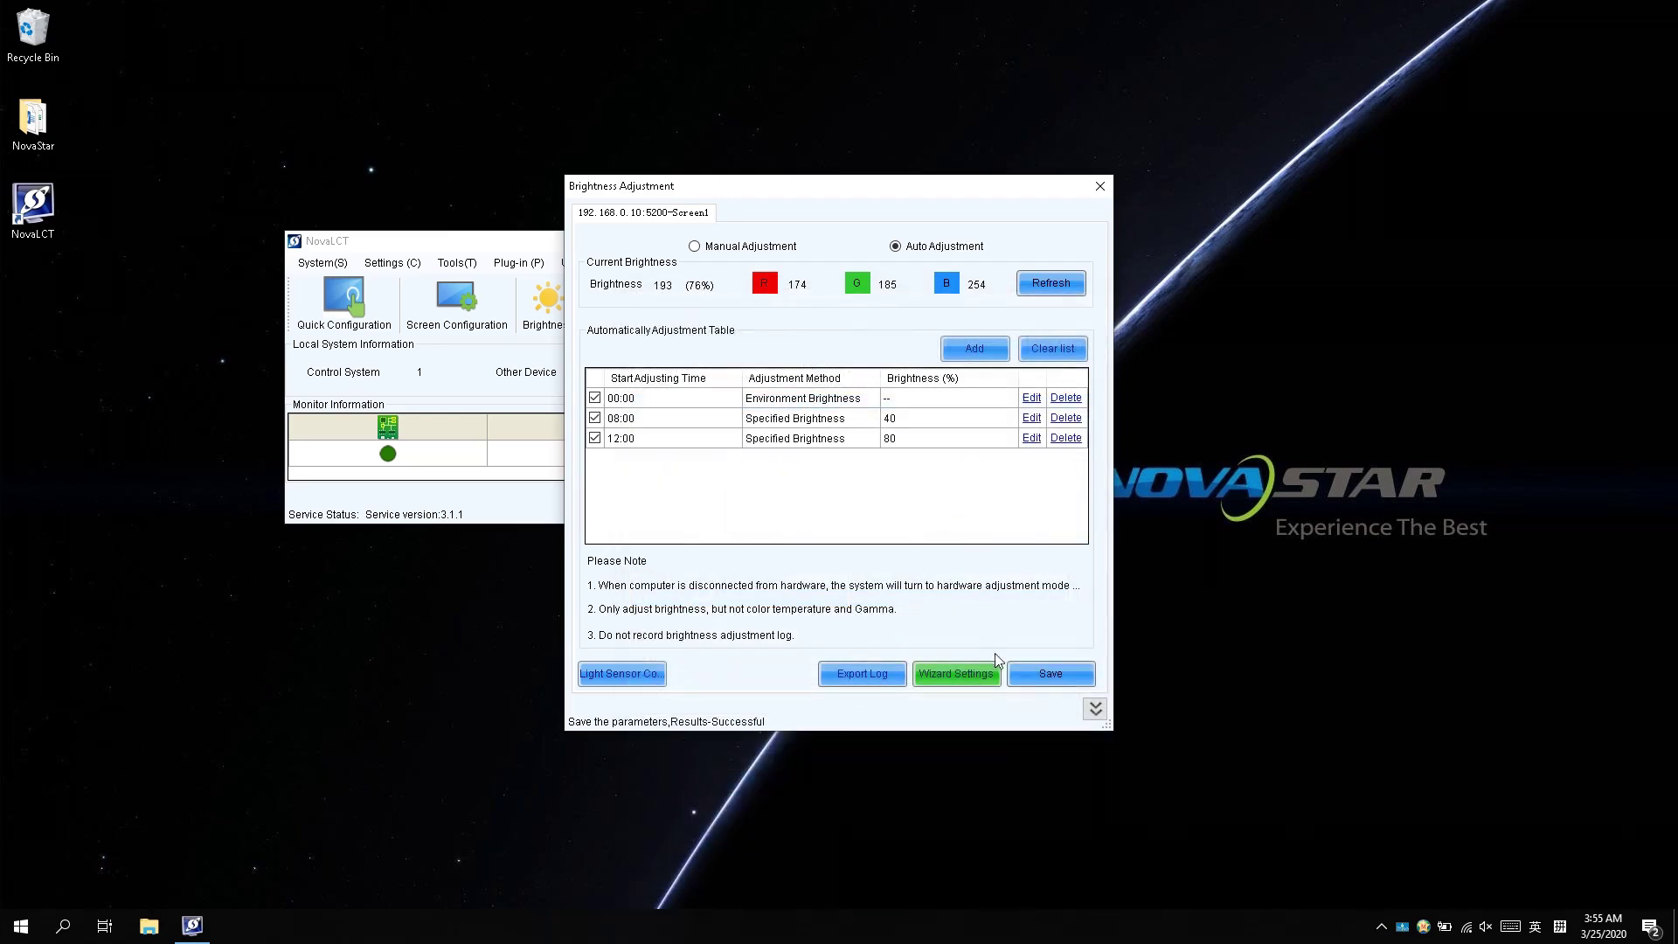
click(1023, 673)
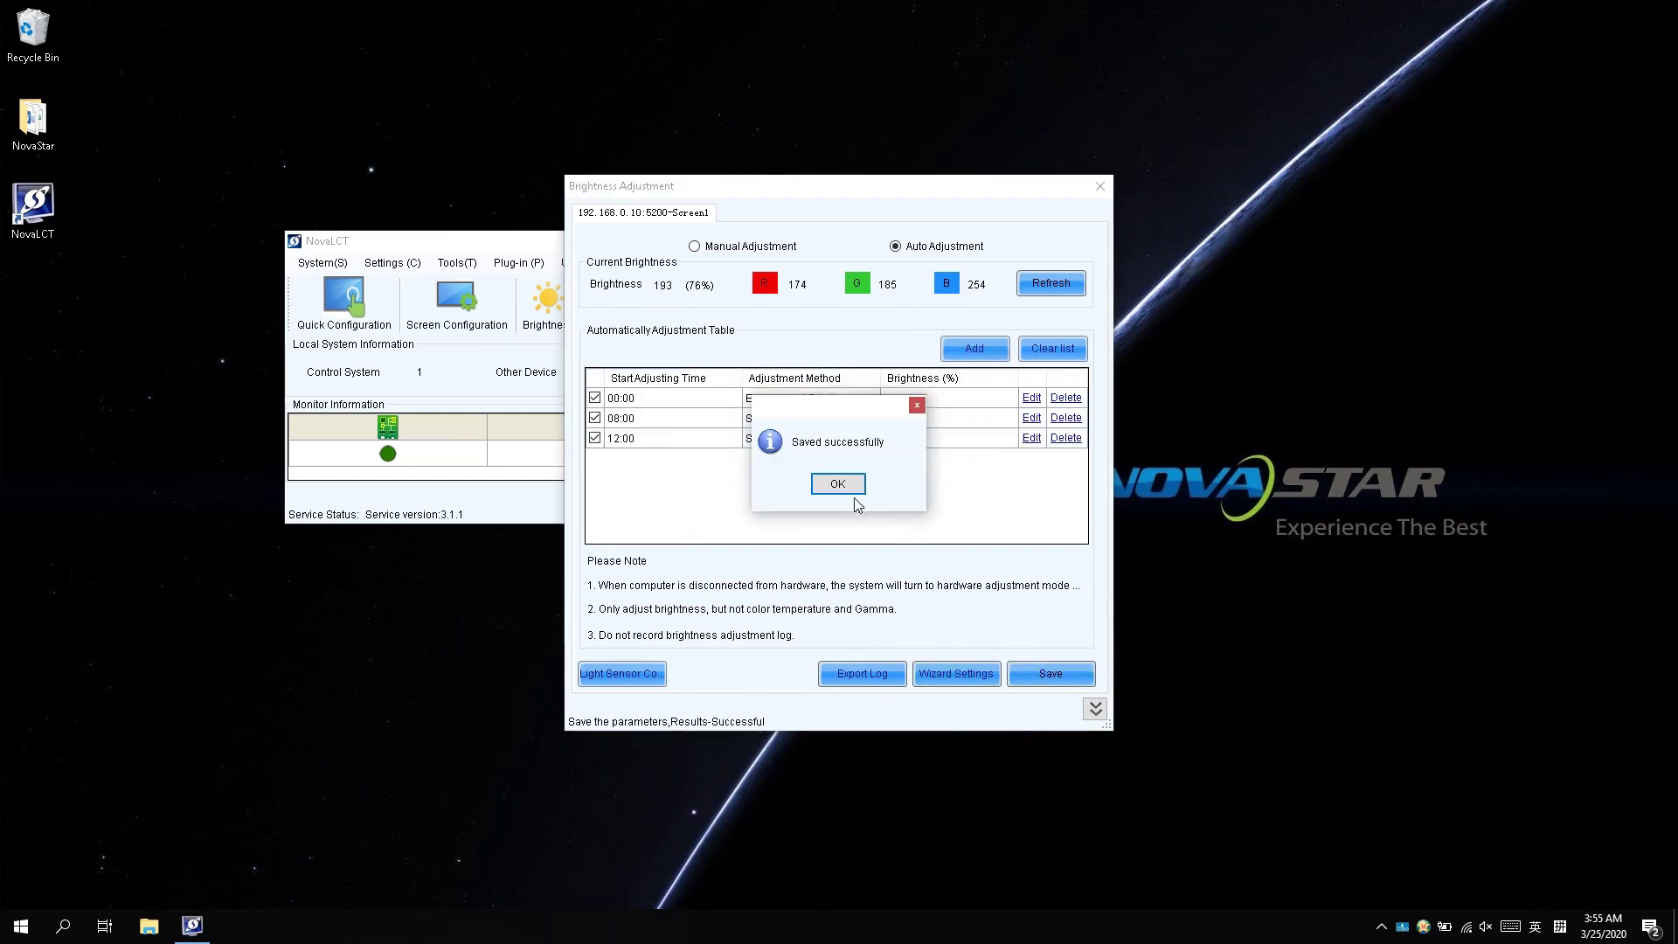
click(839, 486)
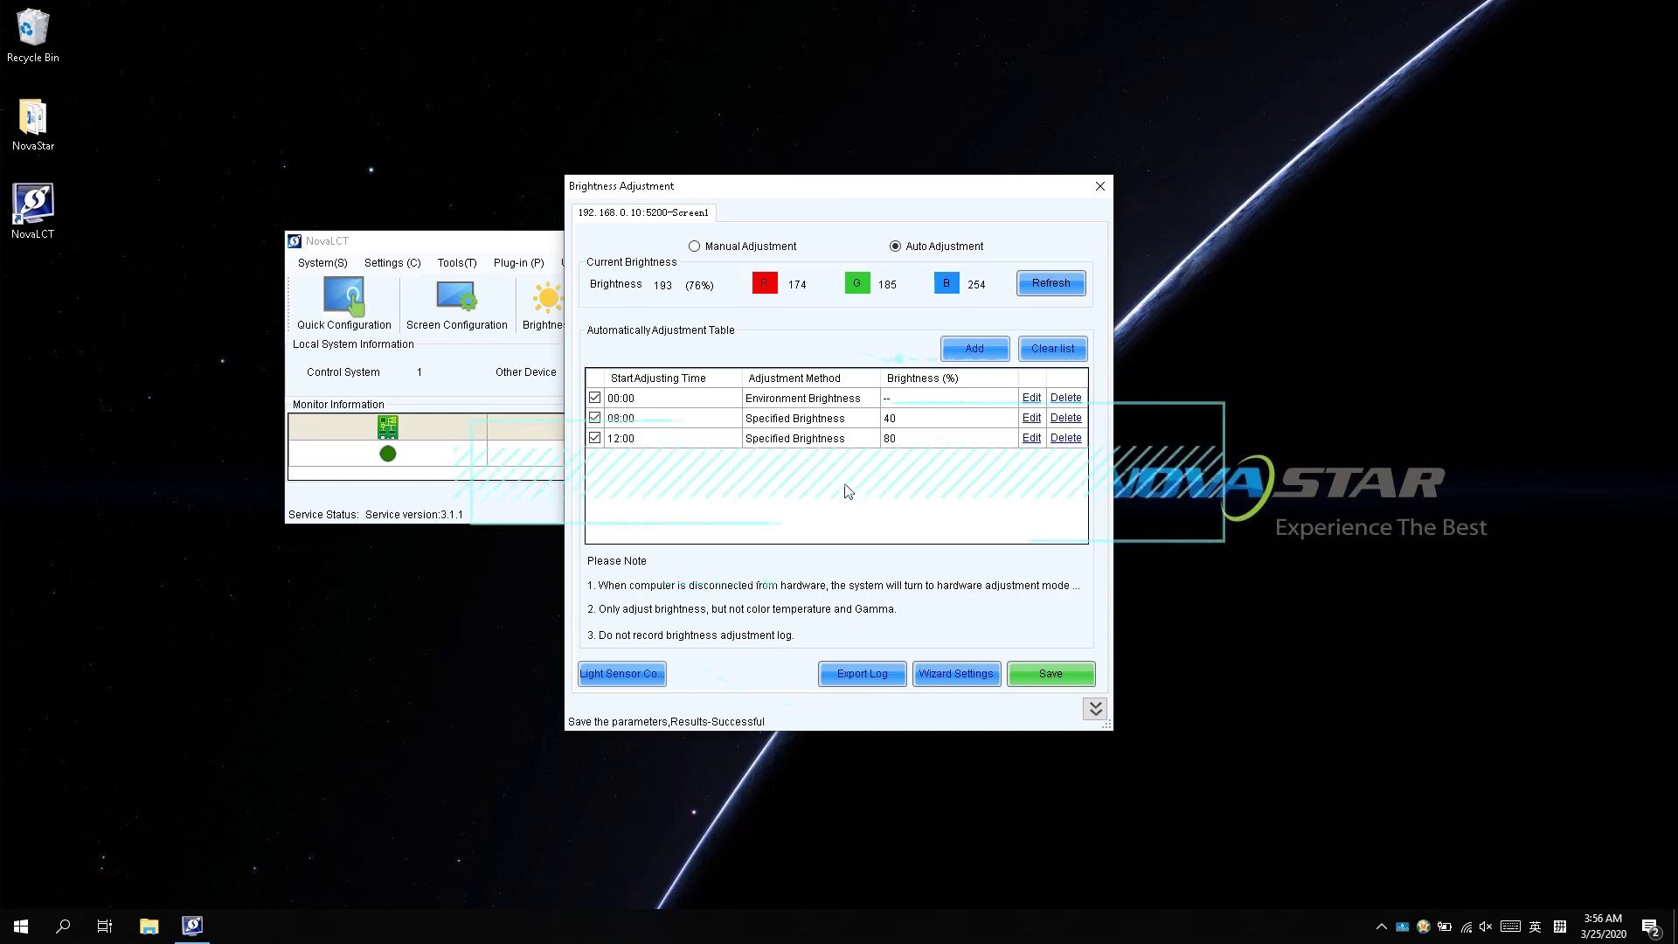
Sync the sending card's hardware clock to computer time from Hardware Information.
click(1098, 187)
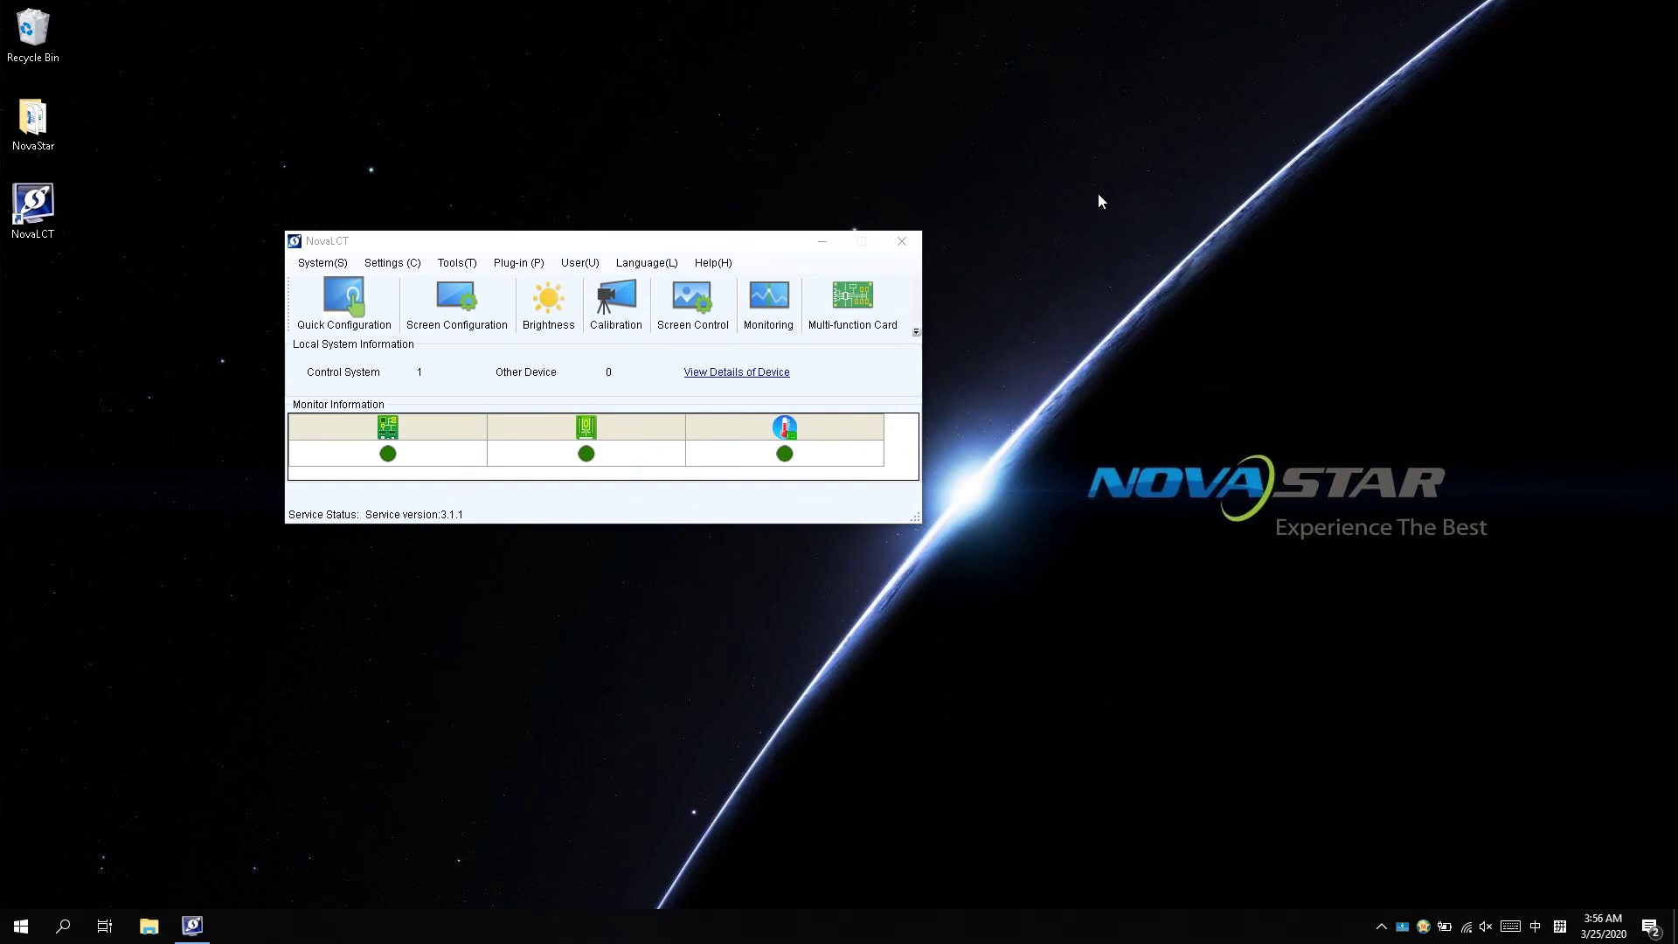
click(392, 262)
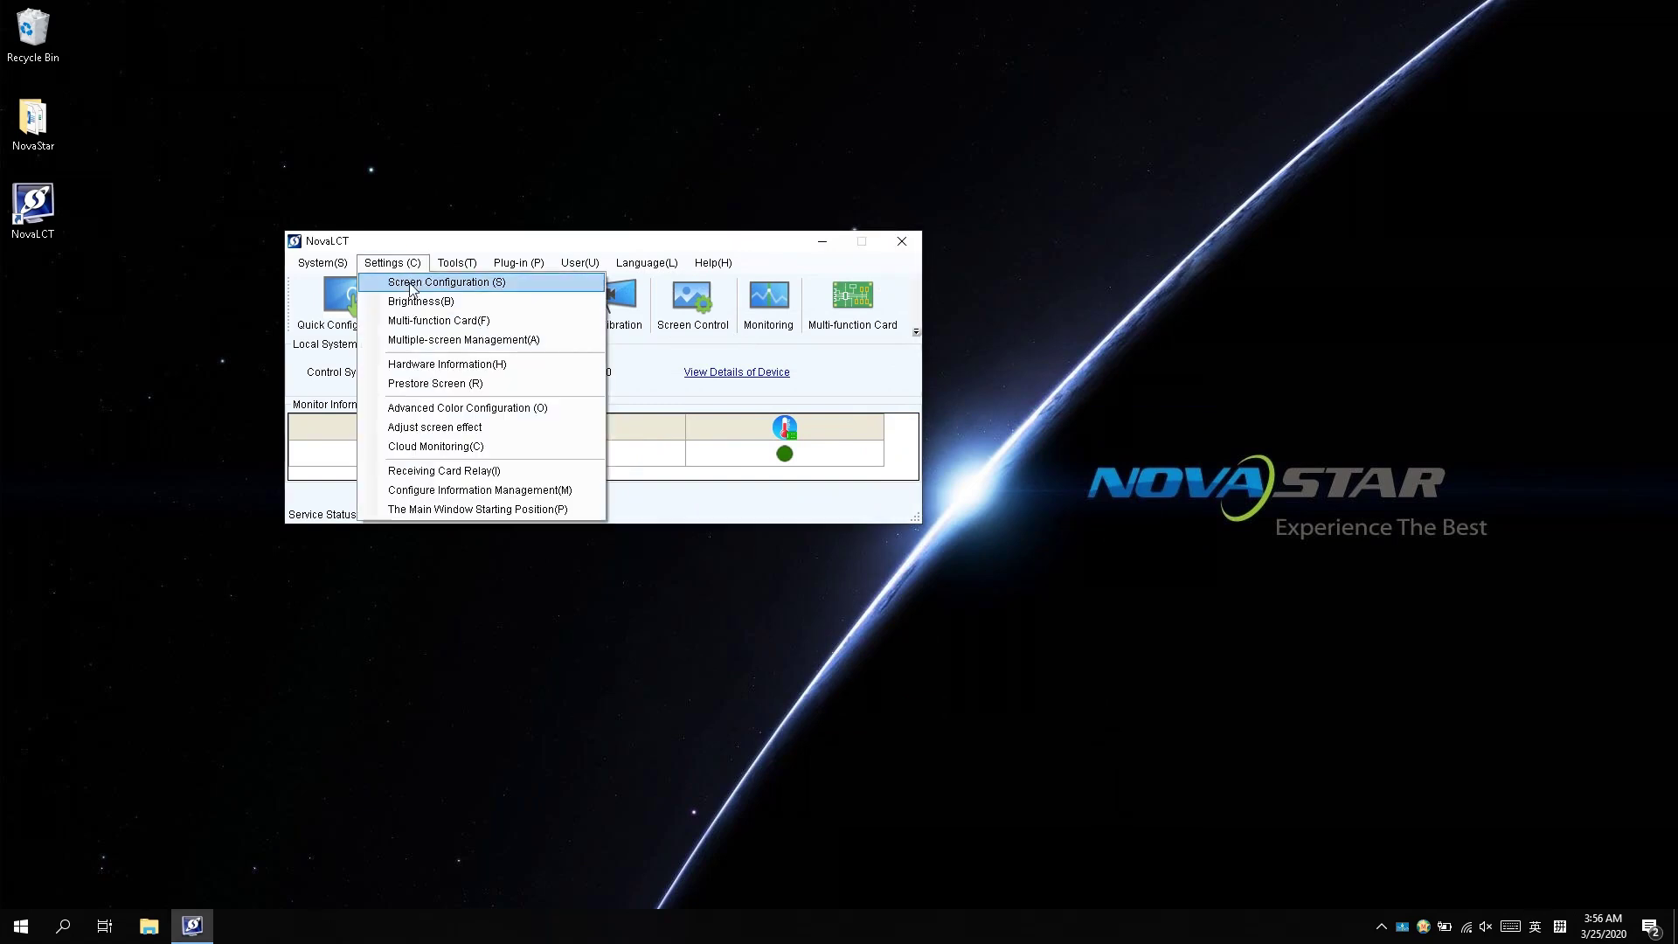
click(425, 364)
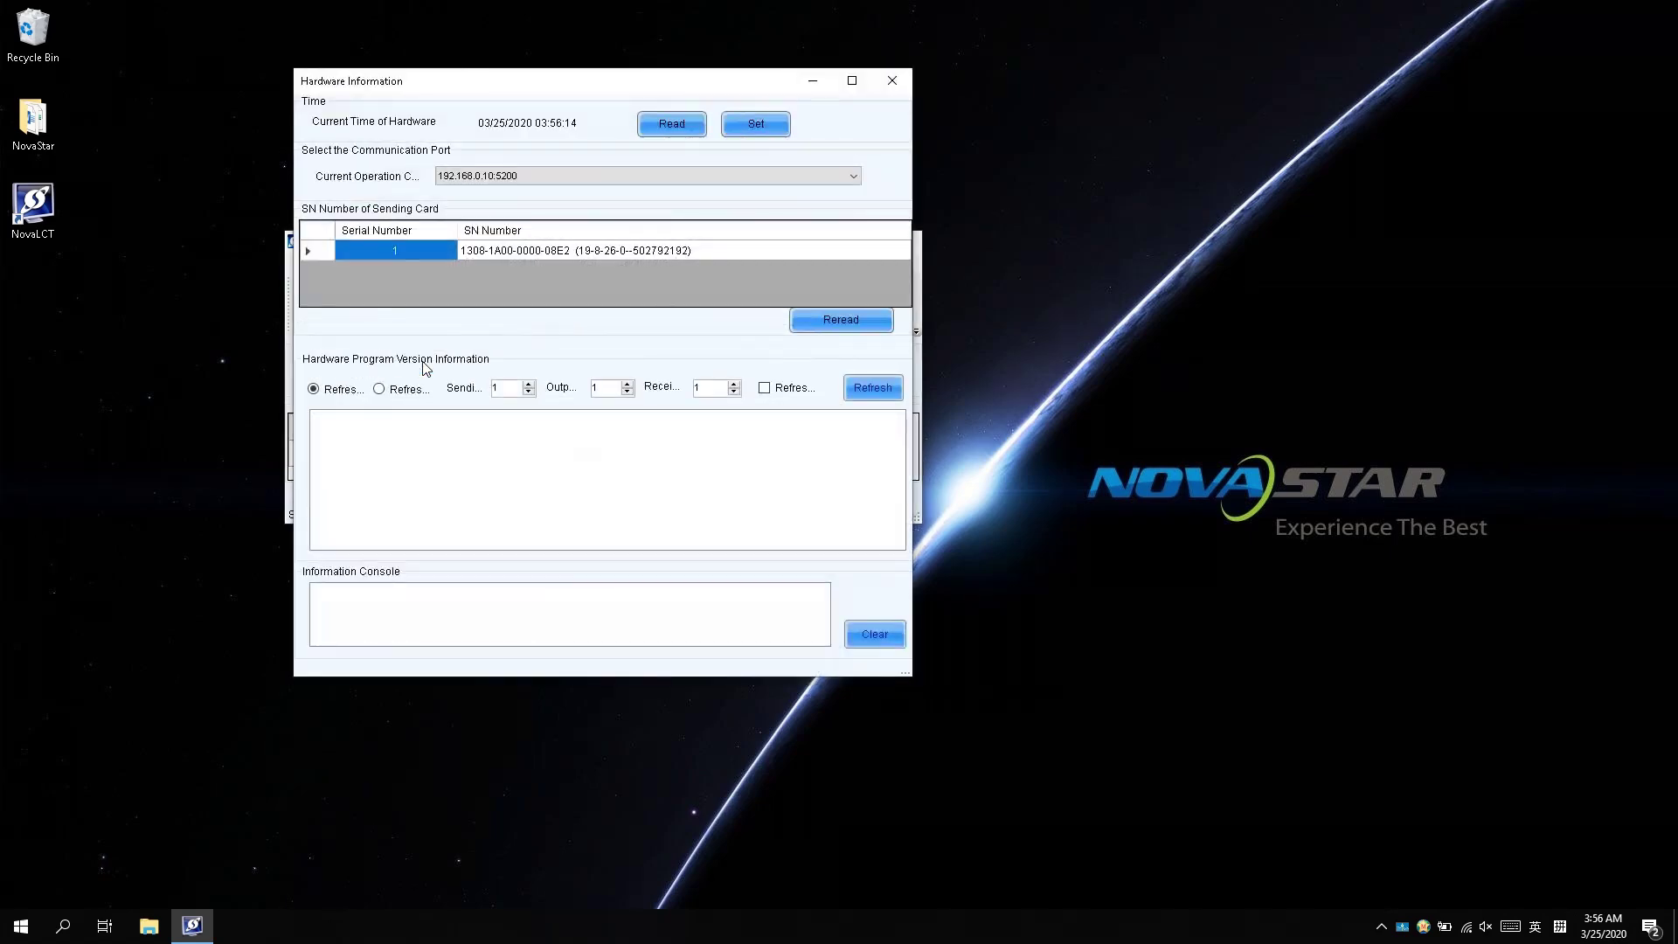
click(753, 119)
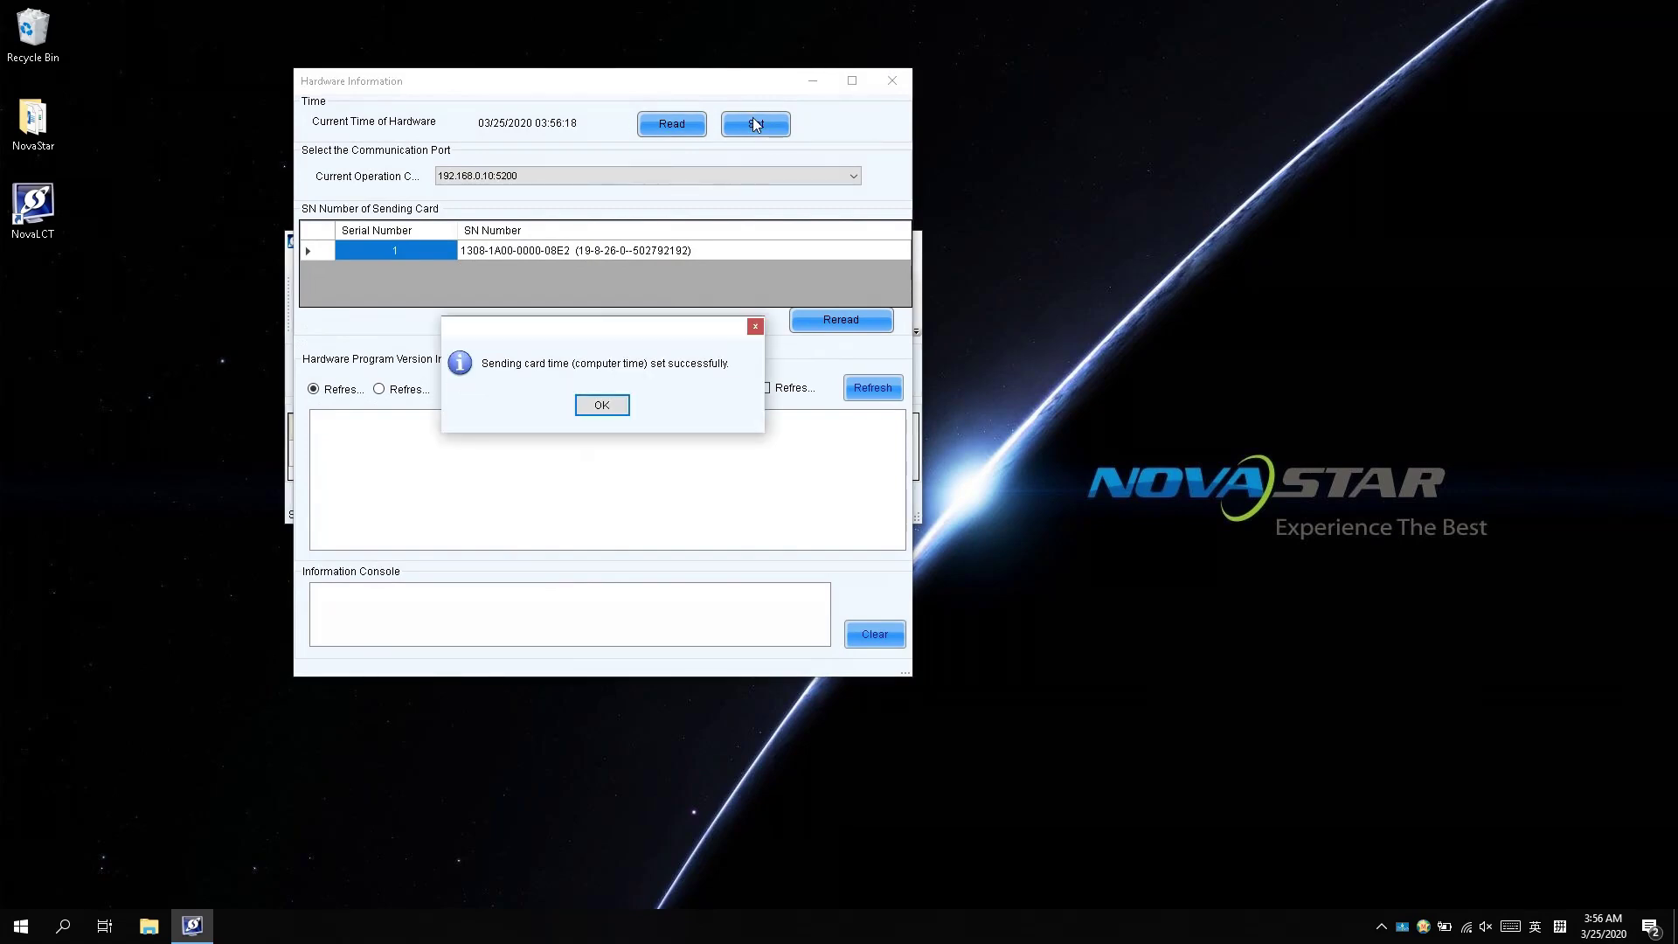
click(609, 409)
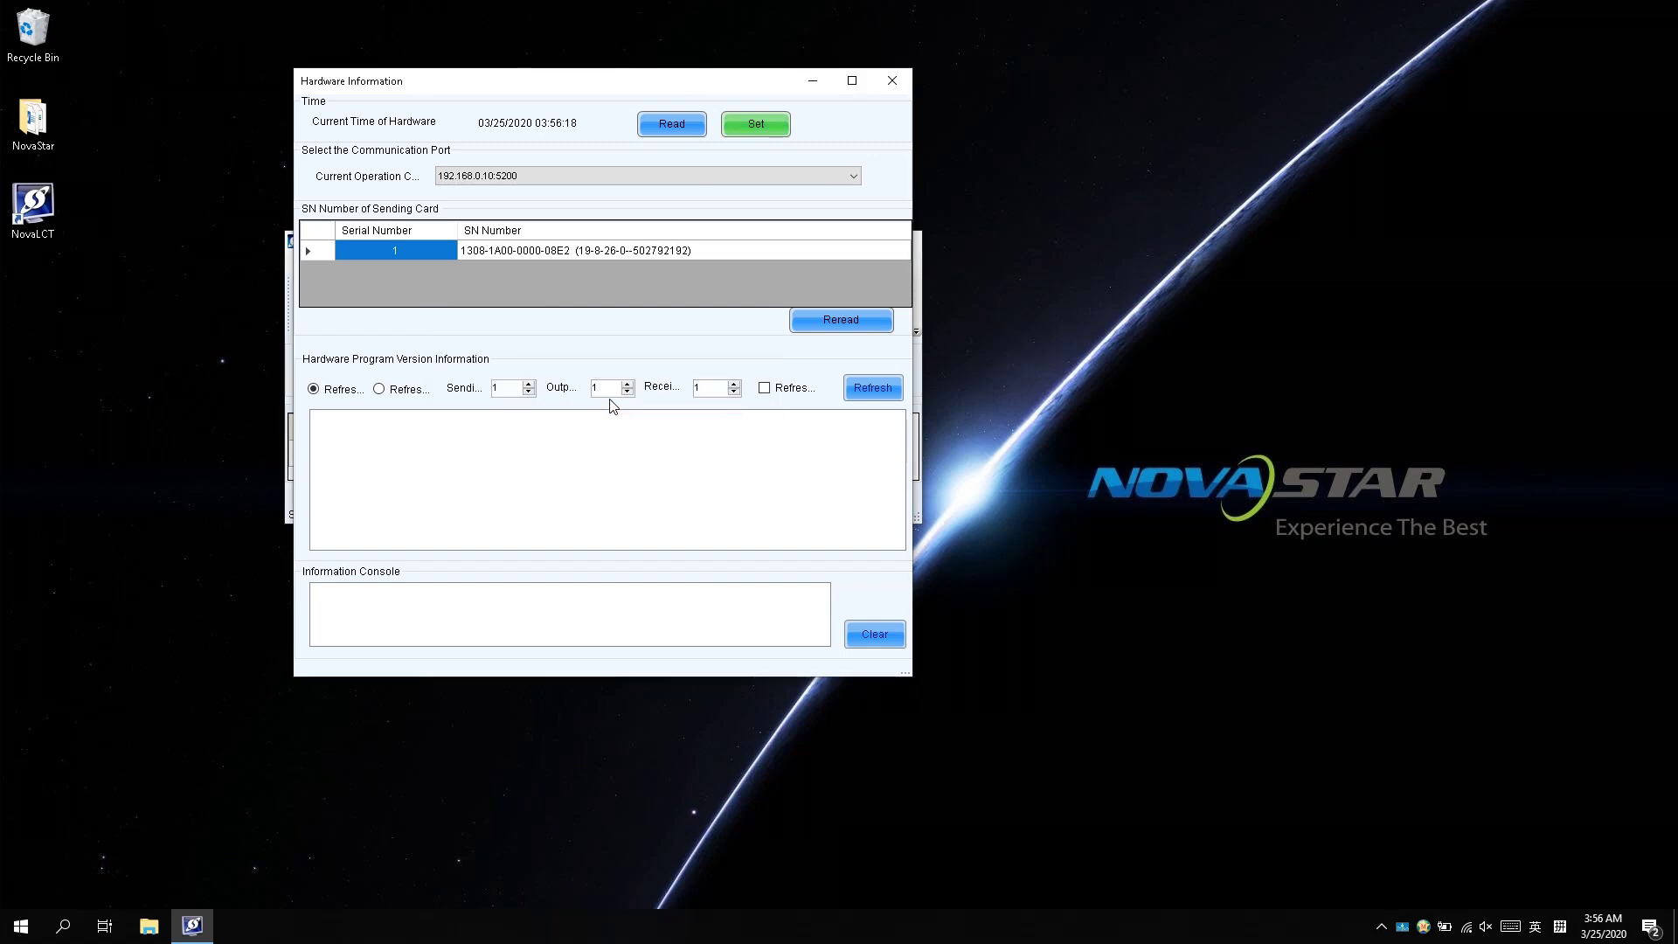
click(891, 80)
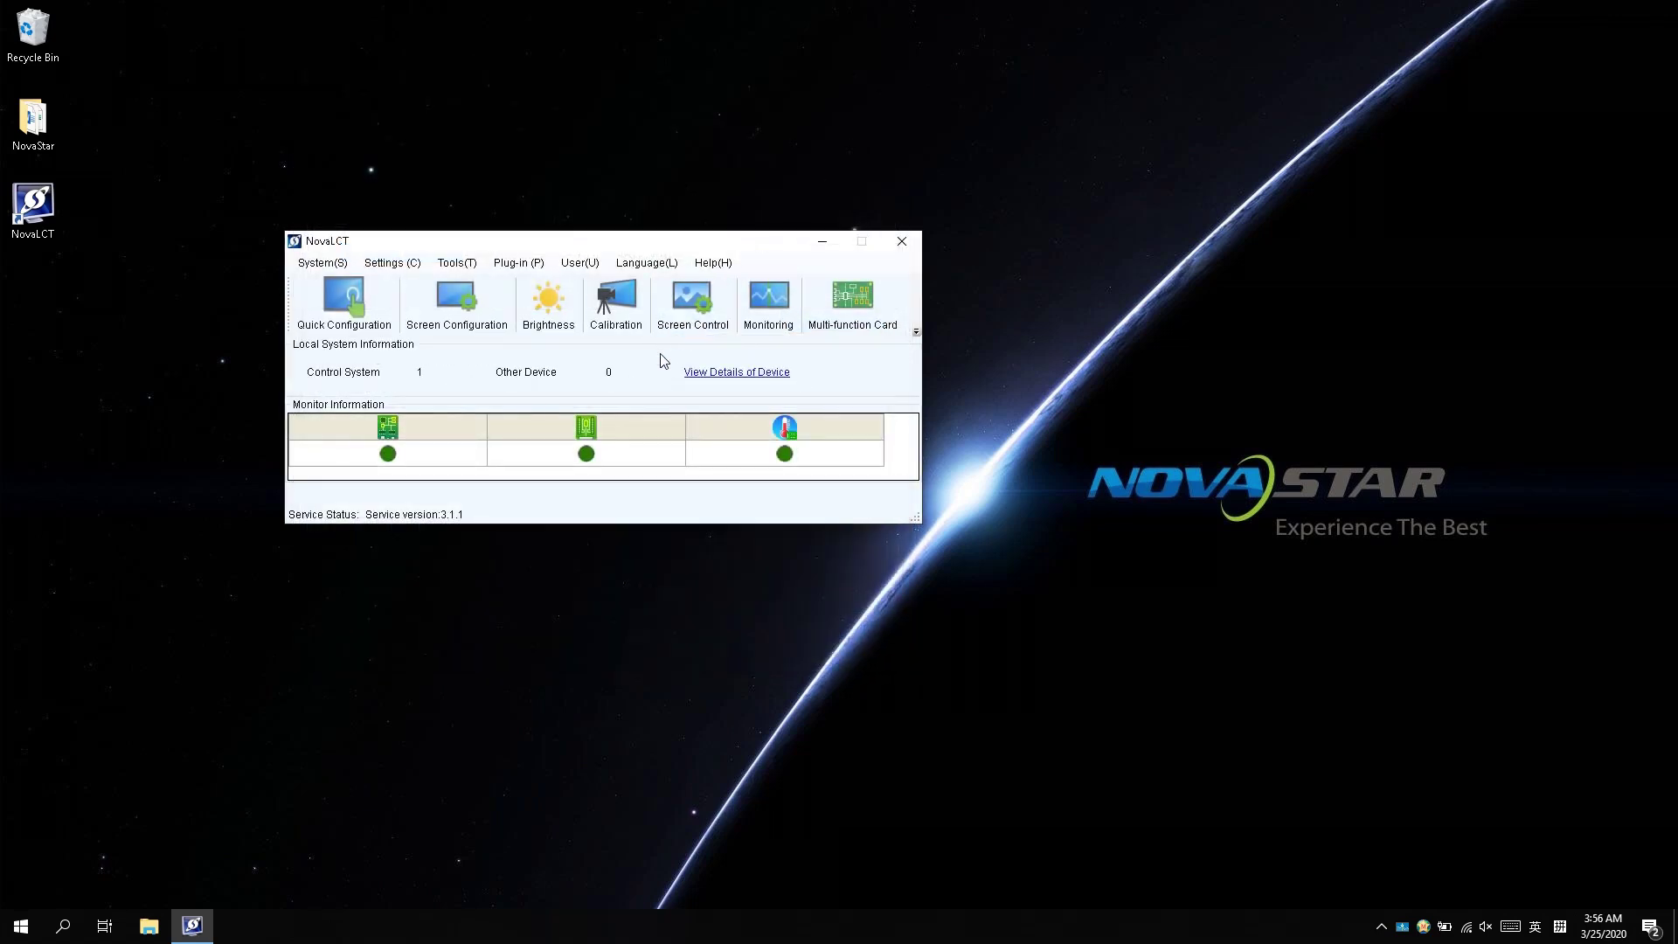